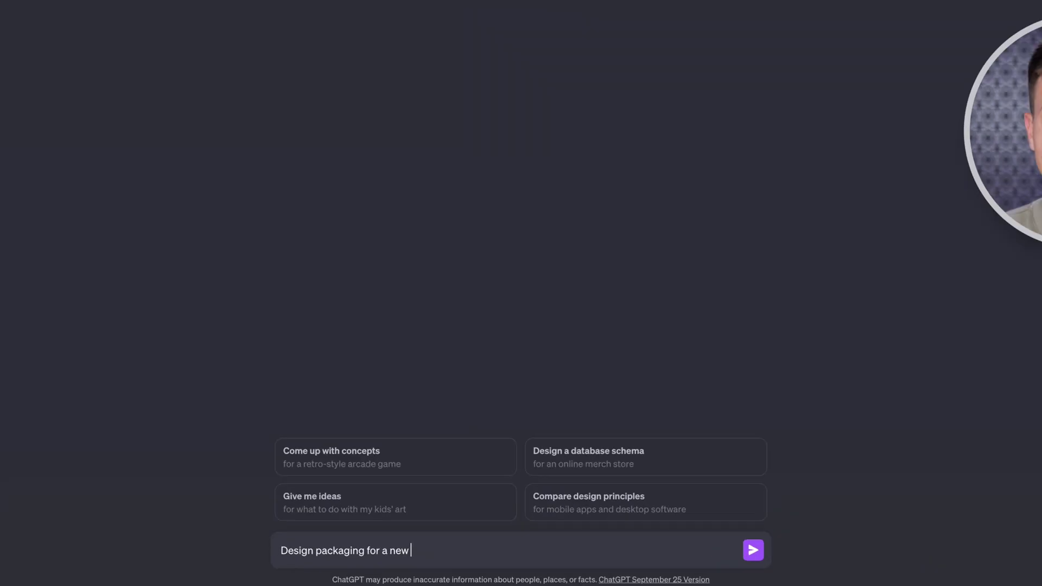
# Ask for packaging designs for a new energy drink named "Prime"
pyautogui.write('energy')
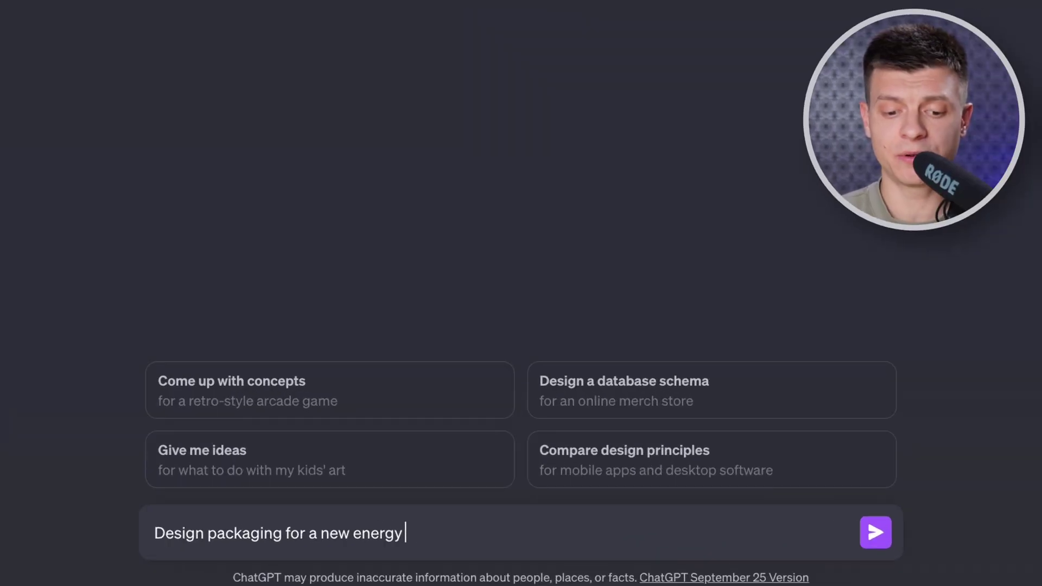
pyautogui.write(' drink named "Prime"')
pyautogui.press('Return')
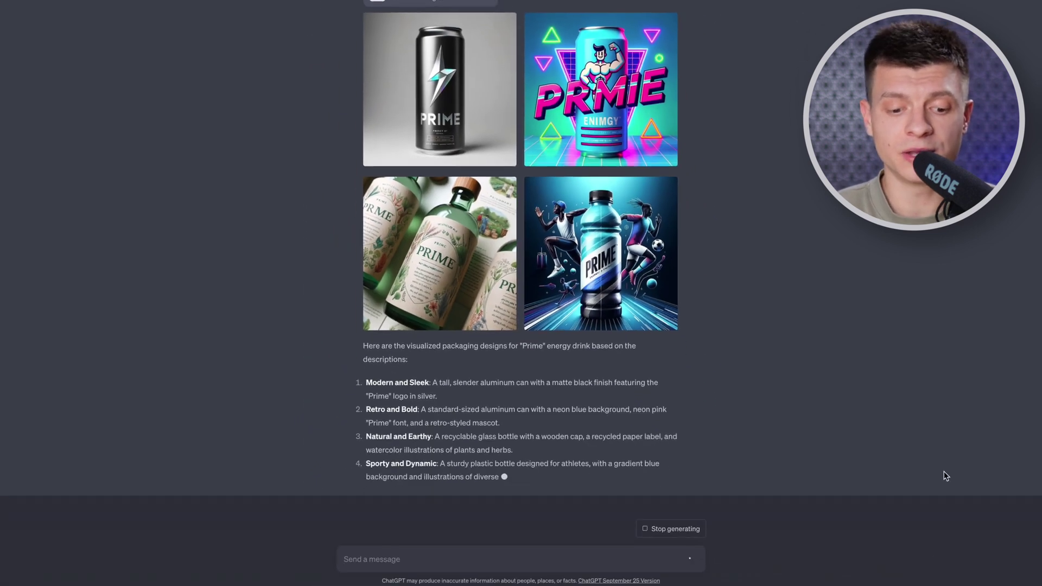
# Enlarge the blue sporty bottle design to examine it, and return to the conversation
pyautogui.scroll(1, 667, 328)
pyautogui.click(619, 292)
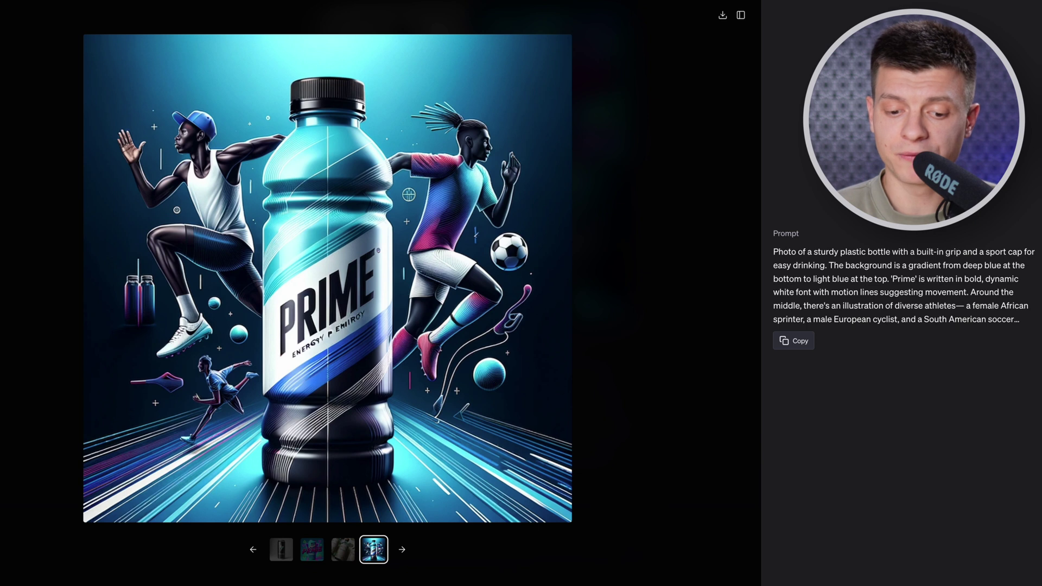
pyautogui.click(575, 557)
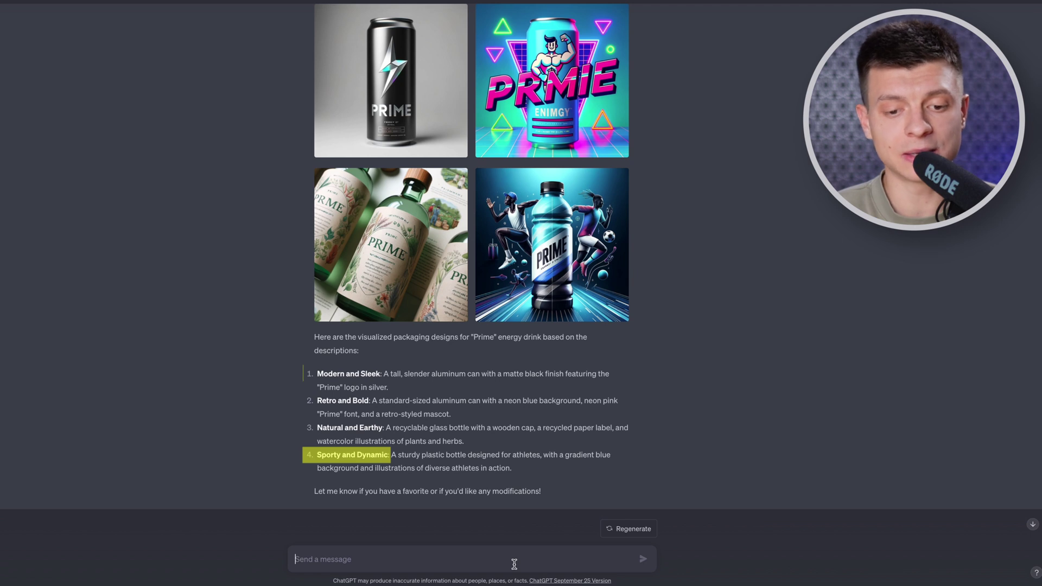
# Ask to focus on modern, sporty and dynamic packaging and create more options
pyautogui.scroll(-2, 514, 563)
pyautogui.write("let' focus on modern, spo")
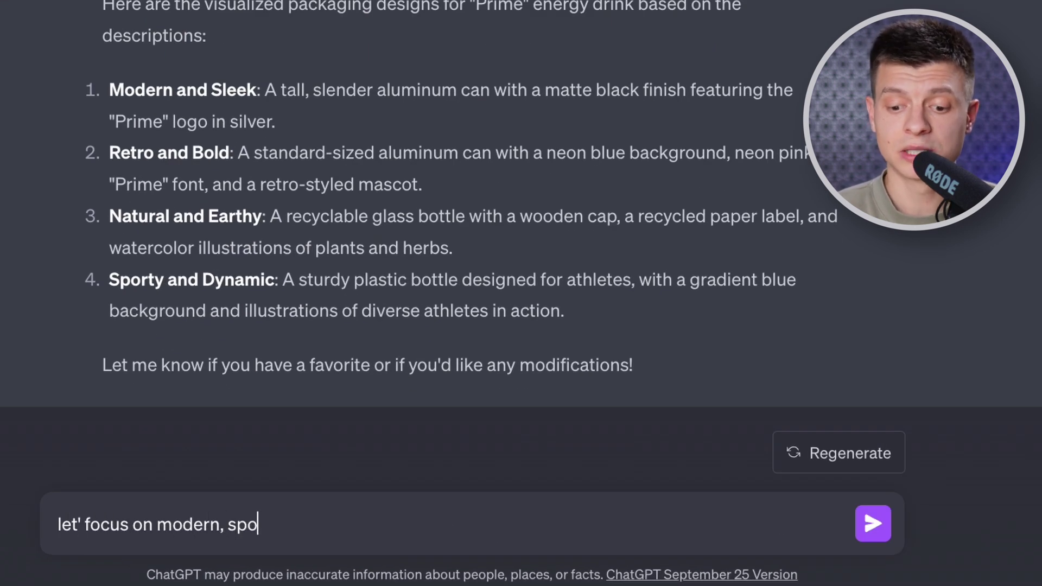
pyautogui.write('rty and dynamic. crea')
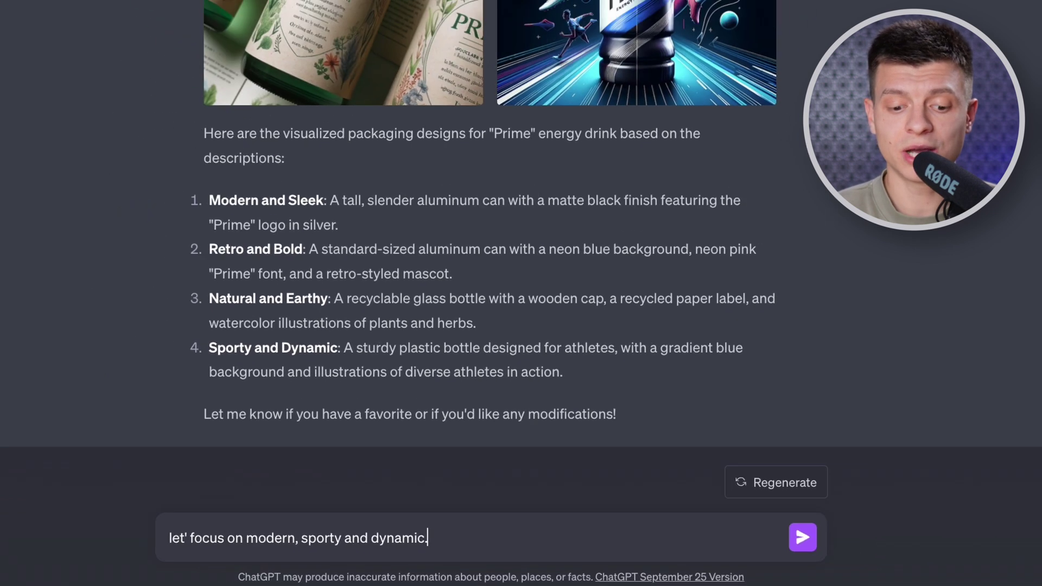
pyautogui.write('te more options')
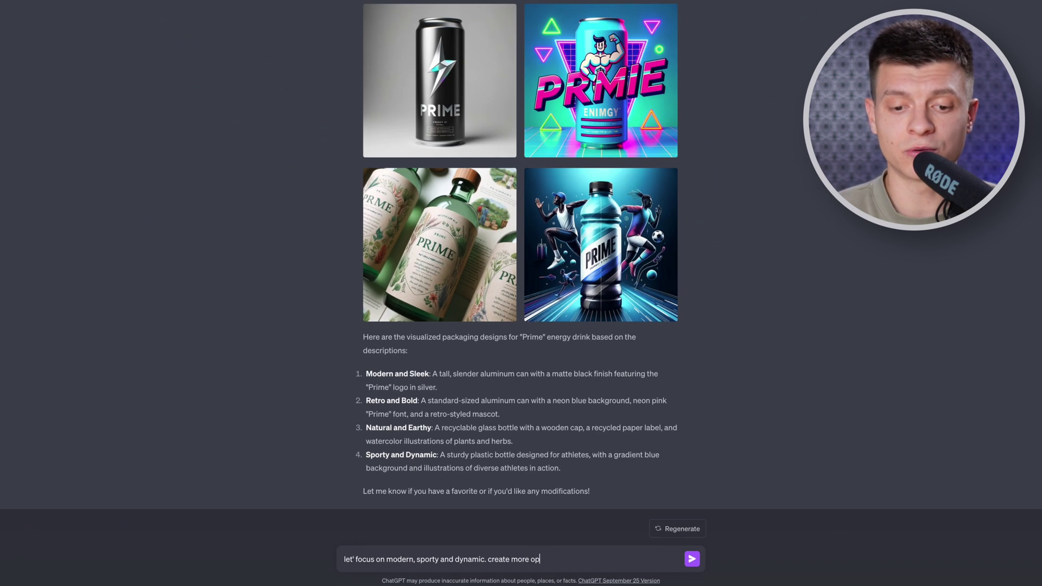
pyautogui.press('Return')
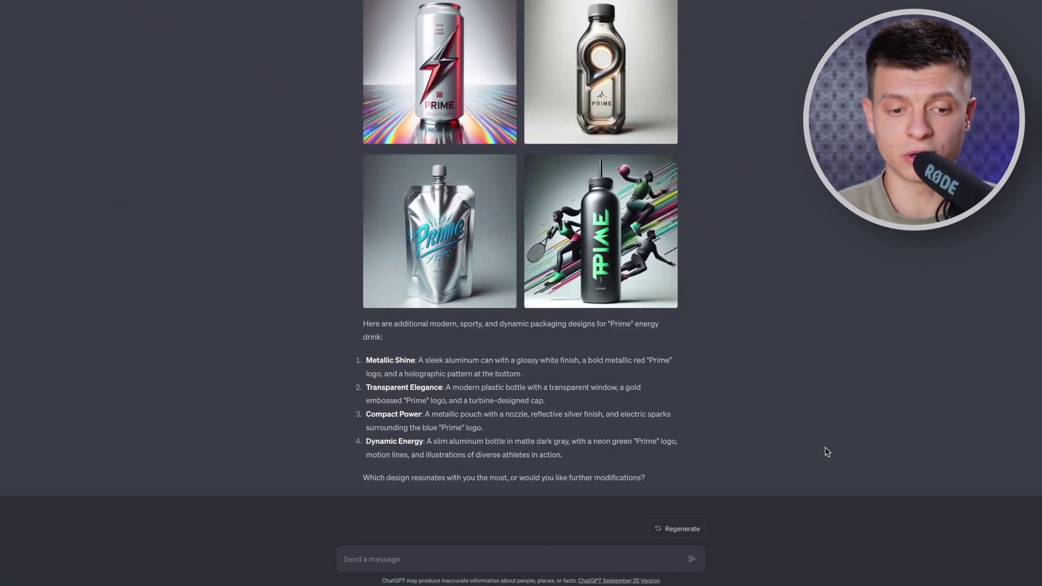
# Preview the silver pouch and its neighbouring design, and request more variations of option #1 that showcase athletes on the can
pyautogui.click(415, 261)
pyautogui.press('Right')
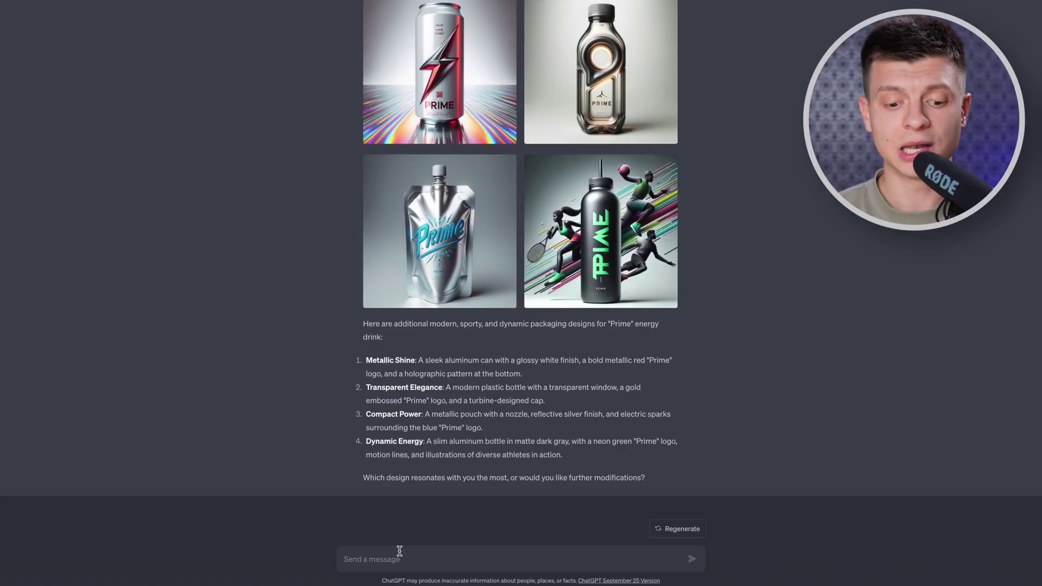
pyautogui.write("let's try more variations of option #1. show")
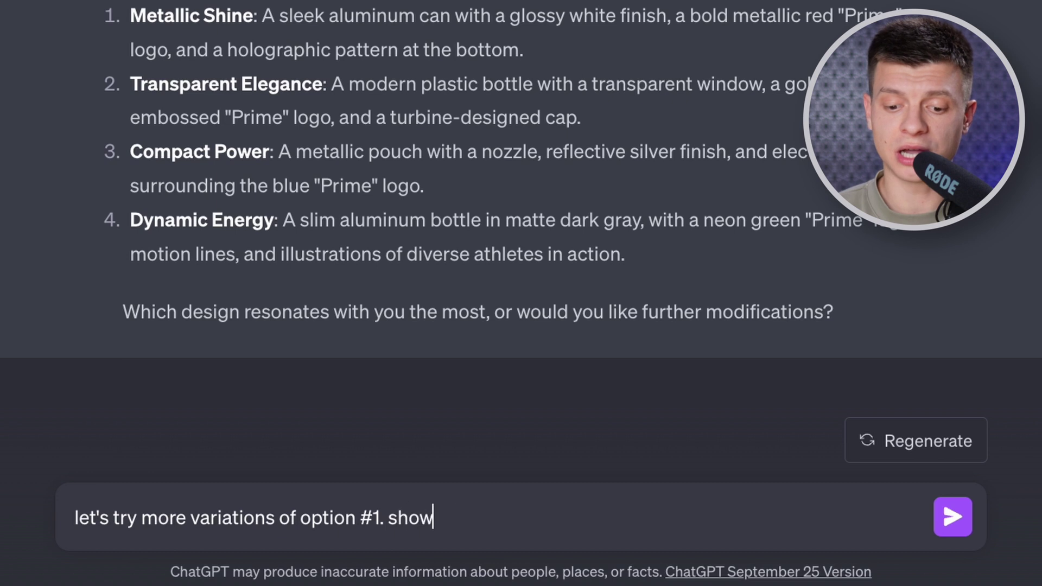
pyautogui.write('es on the can')
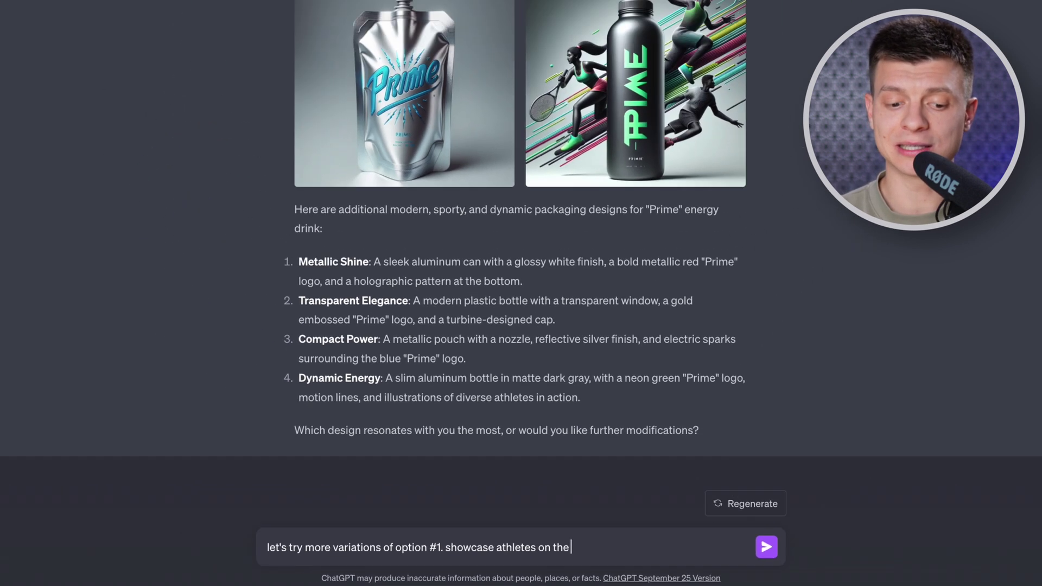
pyautogui.press('Return')
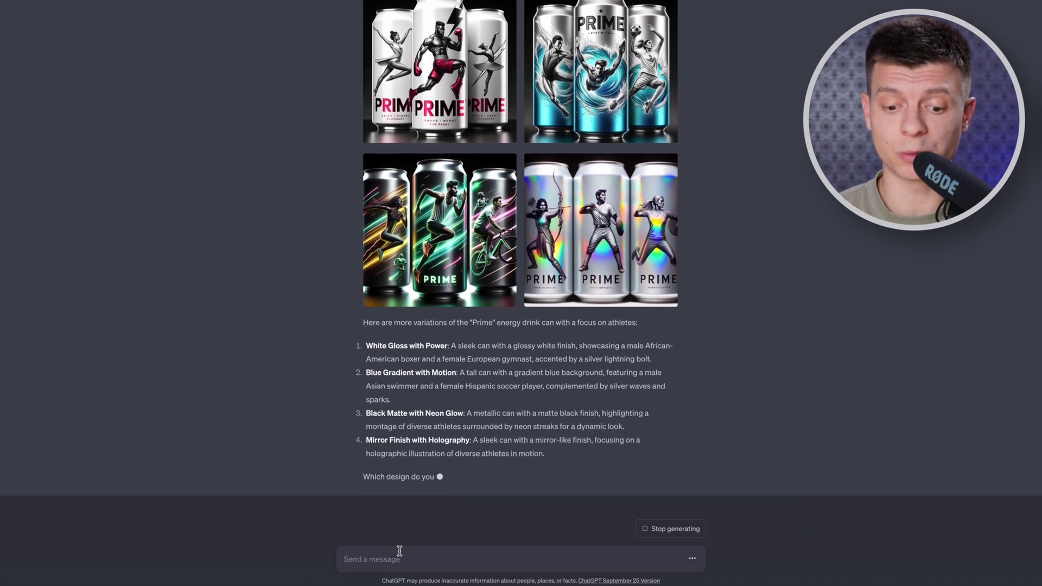
# Enlarge the black neon athlete can and browse through the other can variations in the set
pyautogui.click(440, 230)
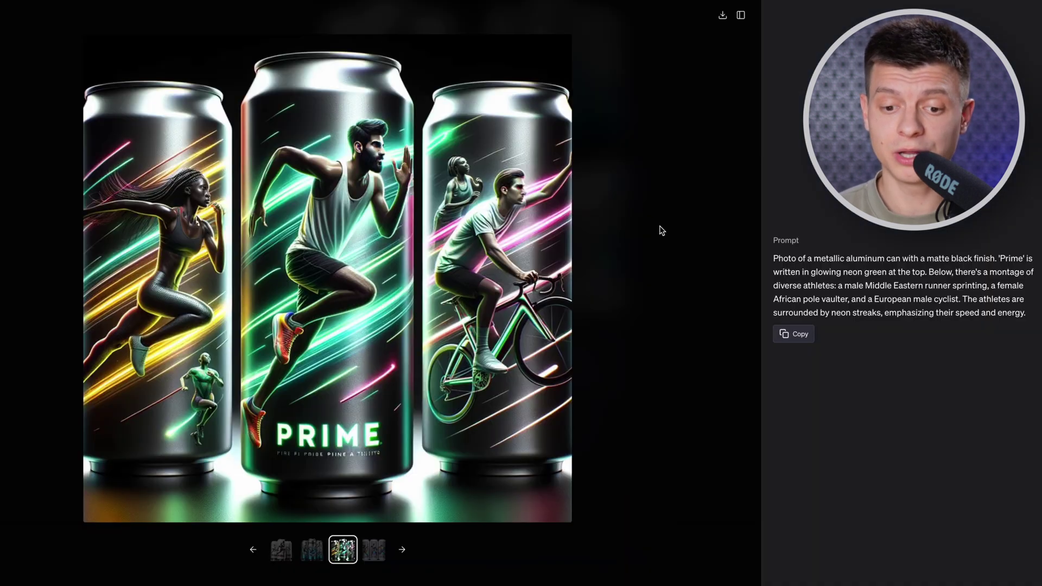
pyautogui.press('Right')
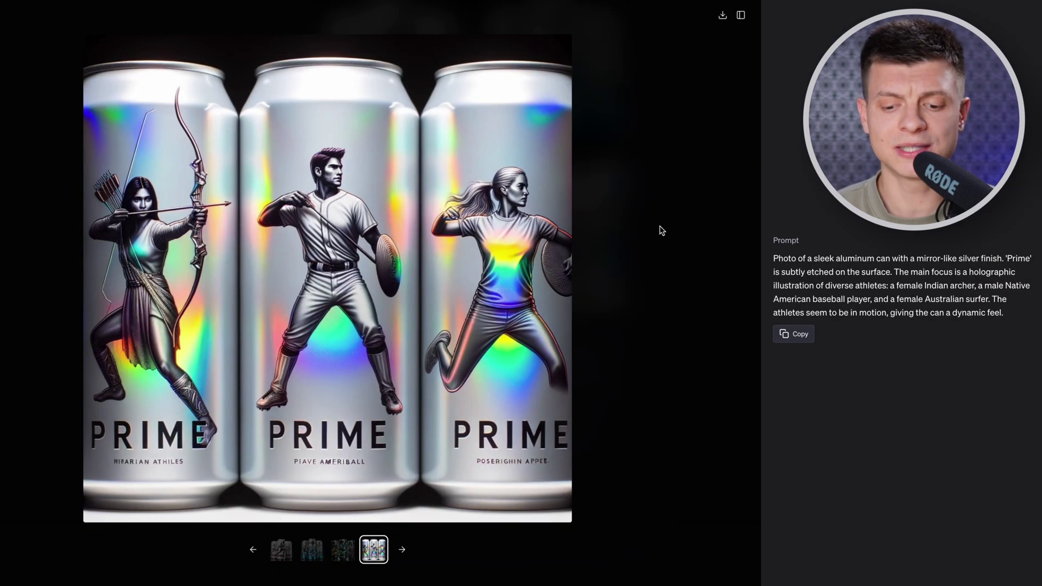
pyautogui.press('Right')
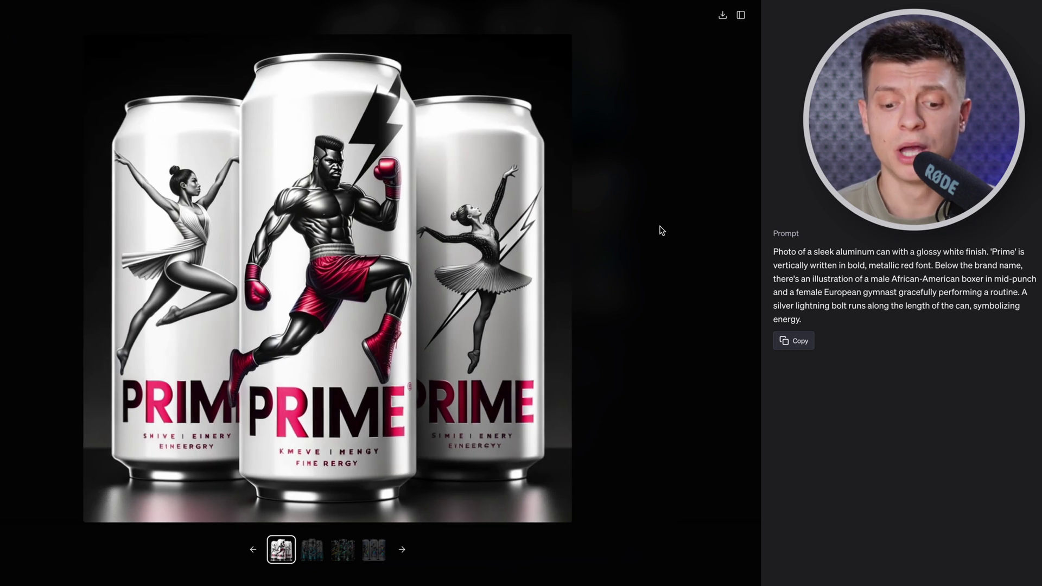
pyautogui.press('Right')
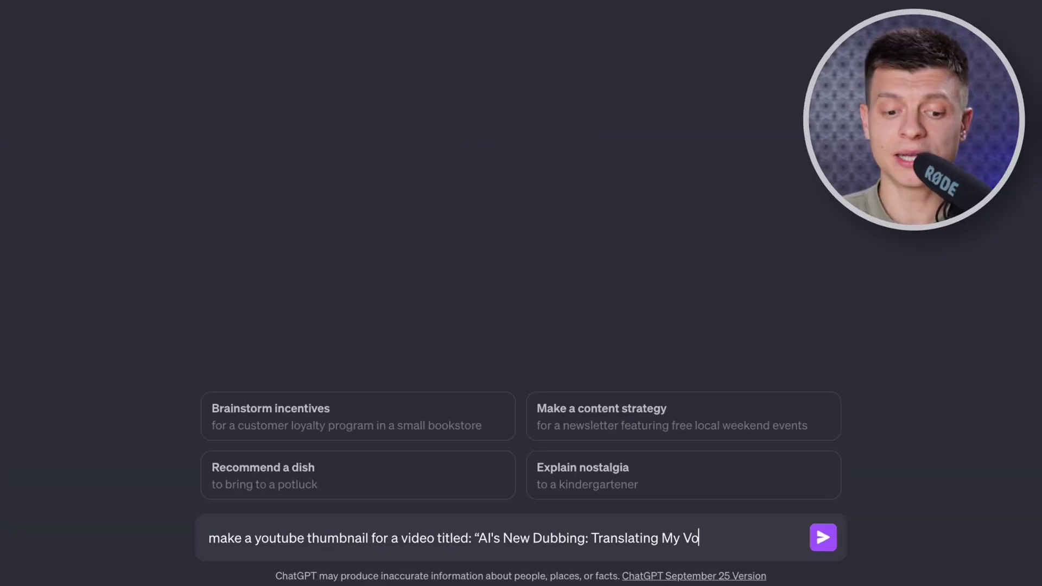
# Request a YouTube thumbnail for a video titled "AI's New Dubbing: Translating My Voice Across Languages!", correcting the misspelled last word
pyautogui.write('ice ')
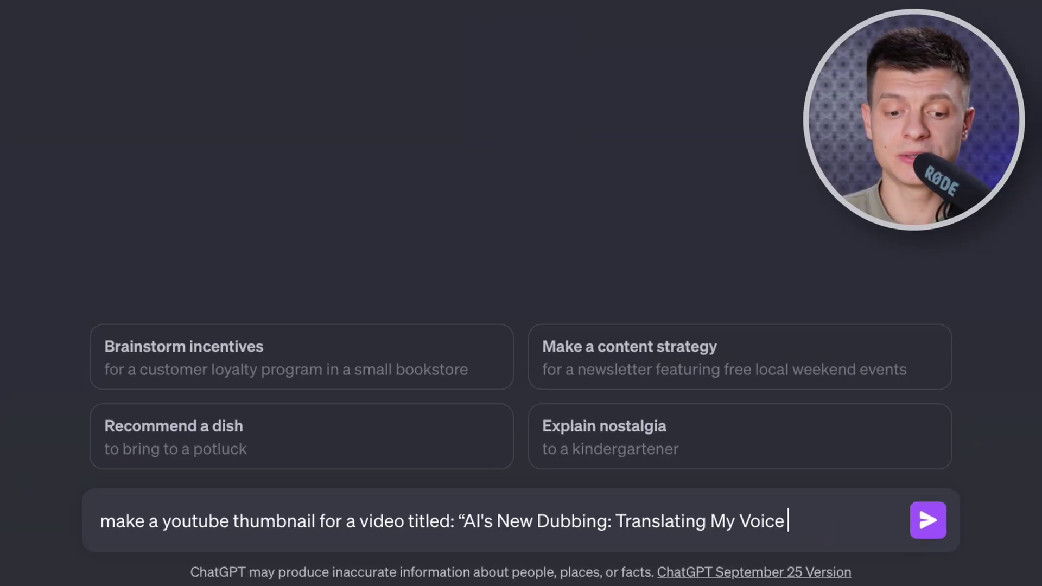
pyautogui.write('Across Lnaguages!"')
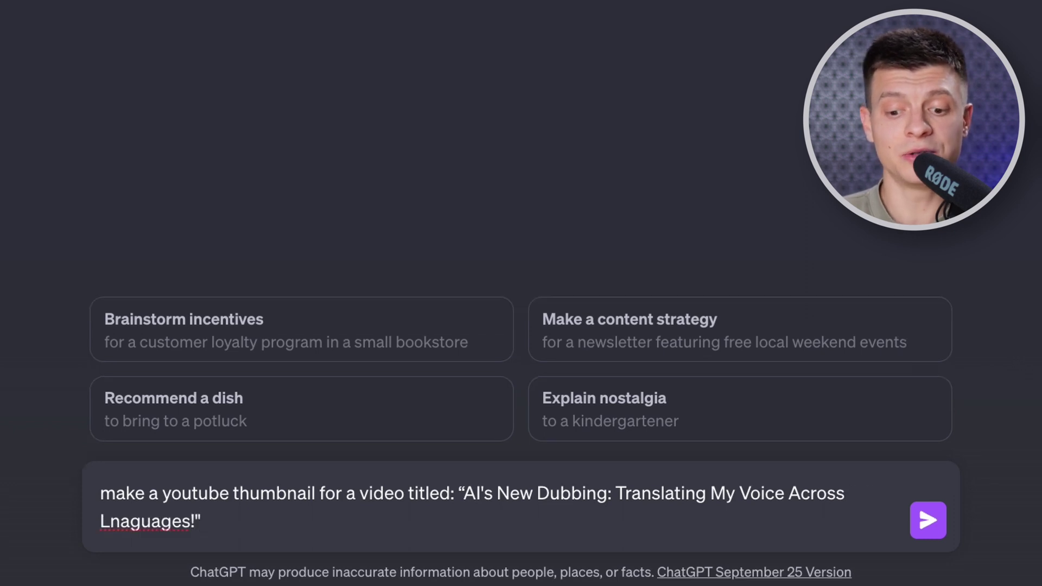
pyautogui.click(115, 529)
pyautogui.press('BackSpace')
pyautogui.press('Right')
pyautogui.write('n')
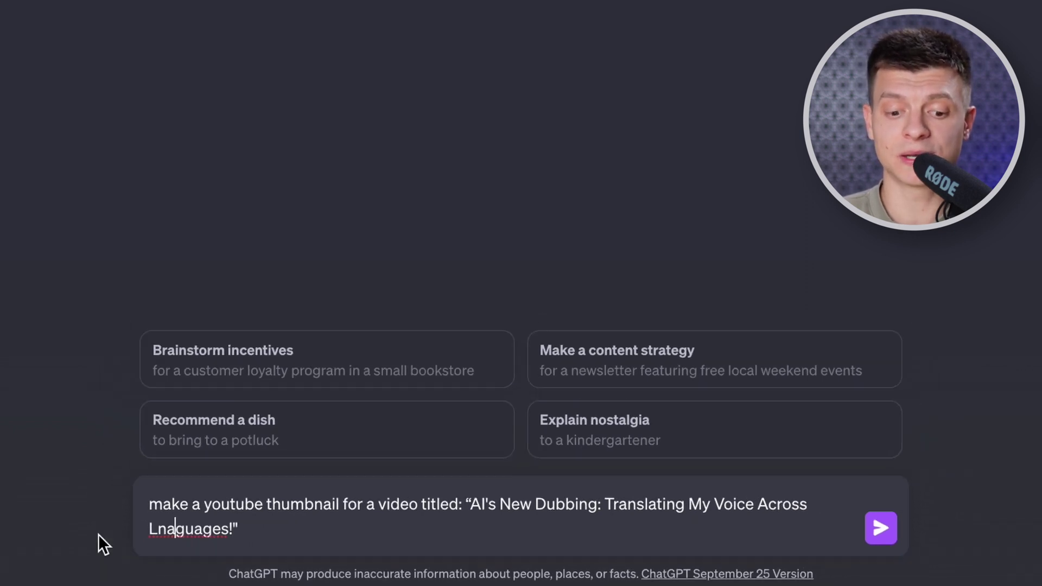
pyautogui.press('Return')
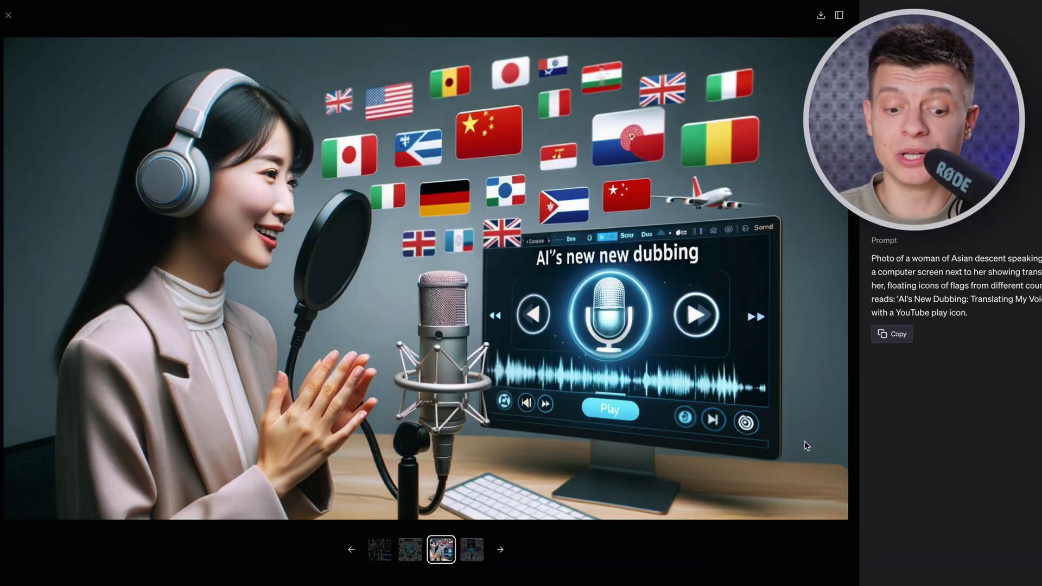
# Browse the enlarged thumbnail images through to the group wearing headphones, and close the viewer
pyautogui.press('Right')
pyautogui.press('Right')
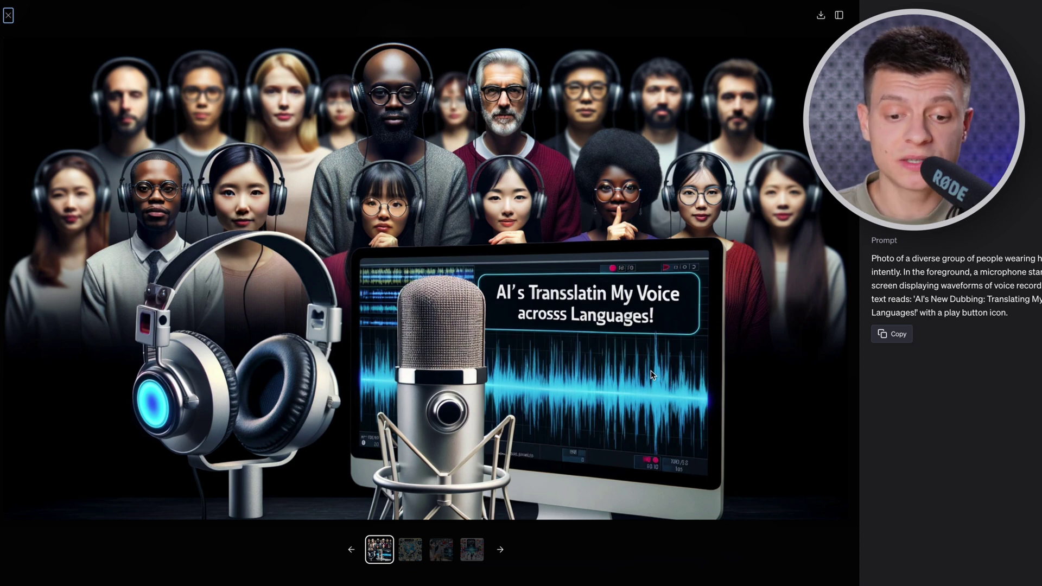
pyautogui.click(6, 16)
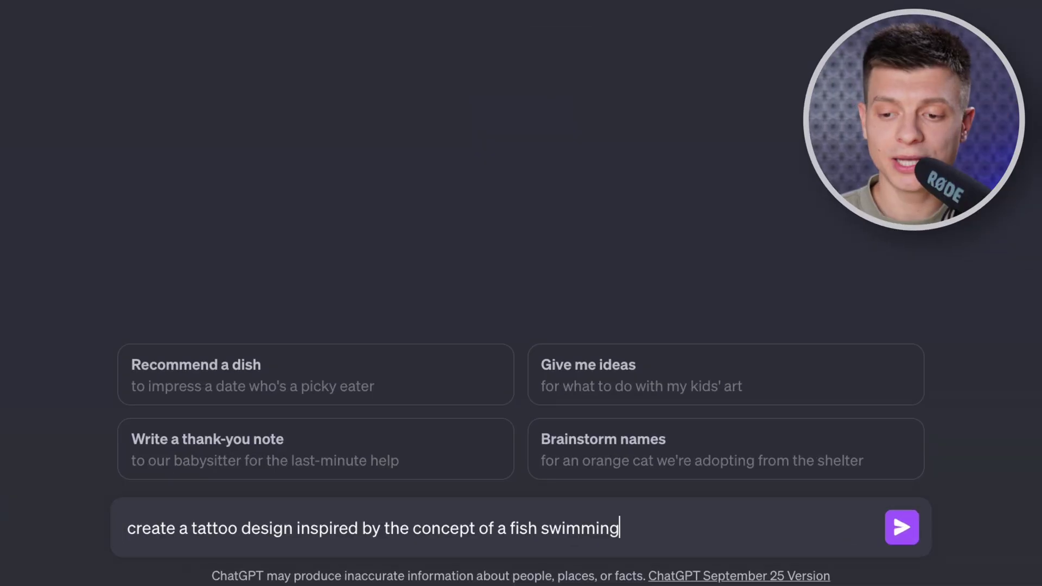
# Request a tattoo design inspired by the concept of a fish swimming against the stream of other fish
pyautogui.write('against the stream of othe')
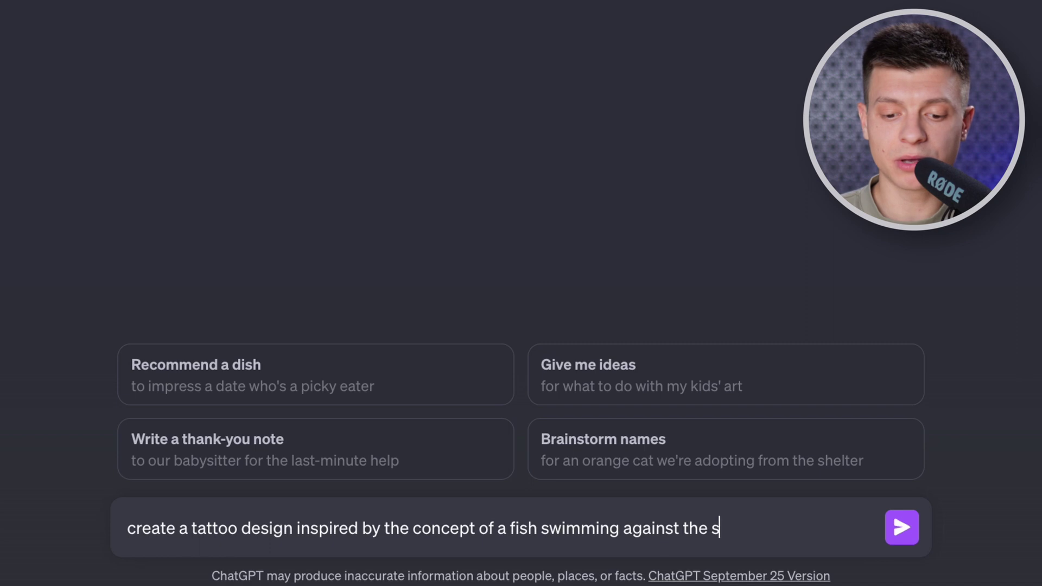
pyautogui.write('r fish')
pyautogui.press('Return')
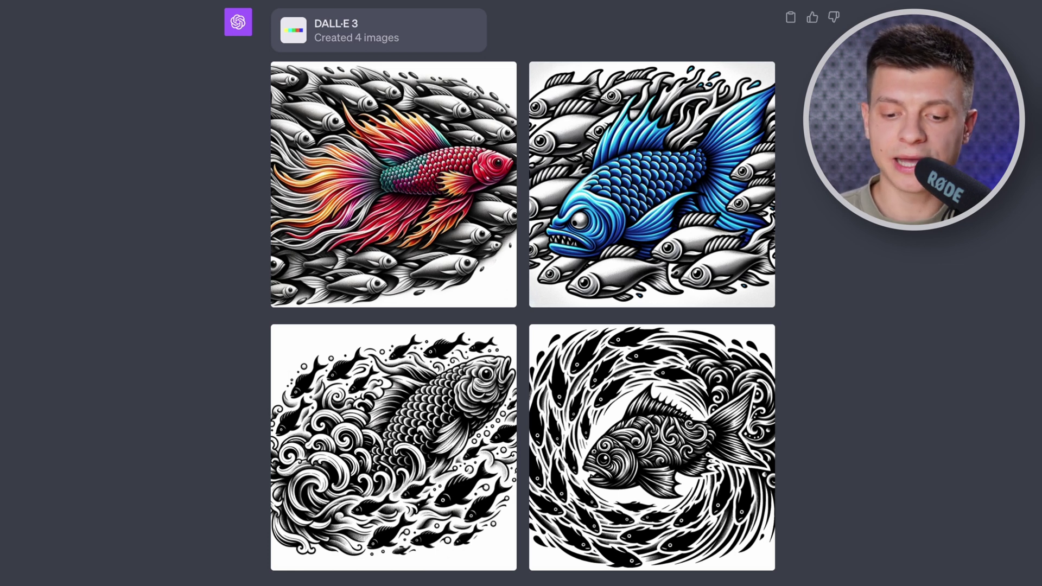
# Ask to illustrate the tattoo designs on different parts of a body
pyautogui.write('illustrate them on di')
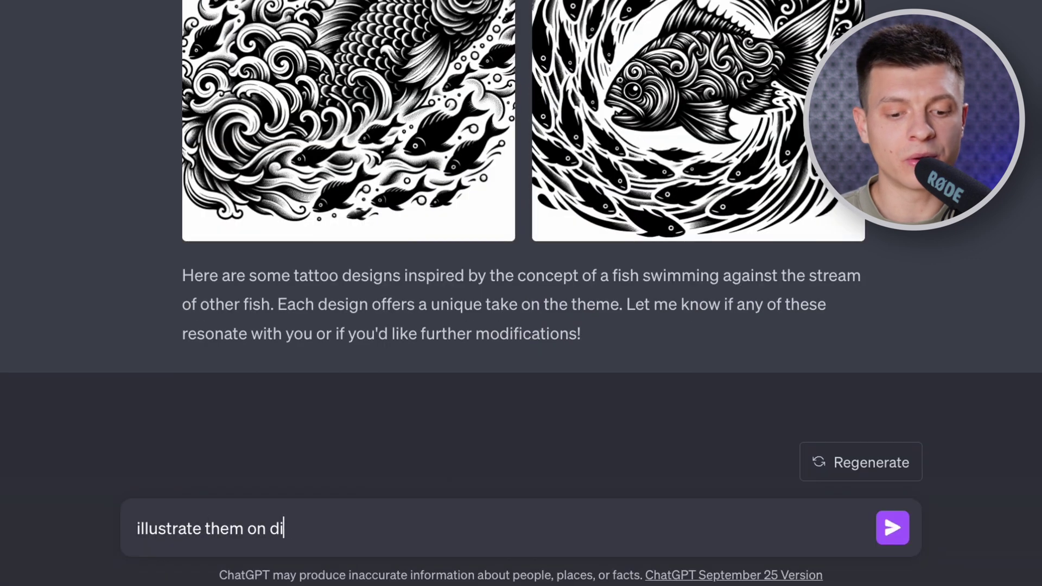
pyautogui.write('fferent parts of')
pyautogui.write('a body')
pyautogui.press('Return')
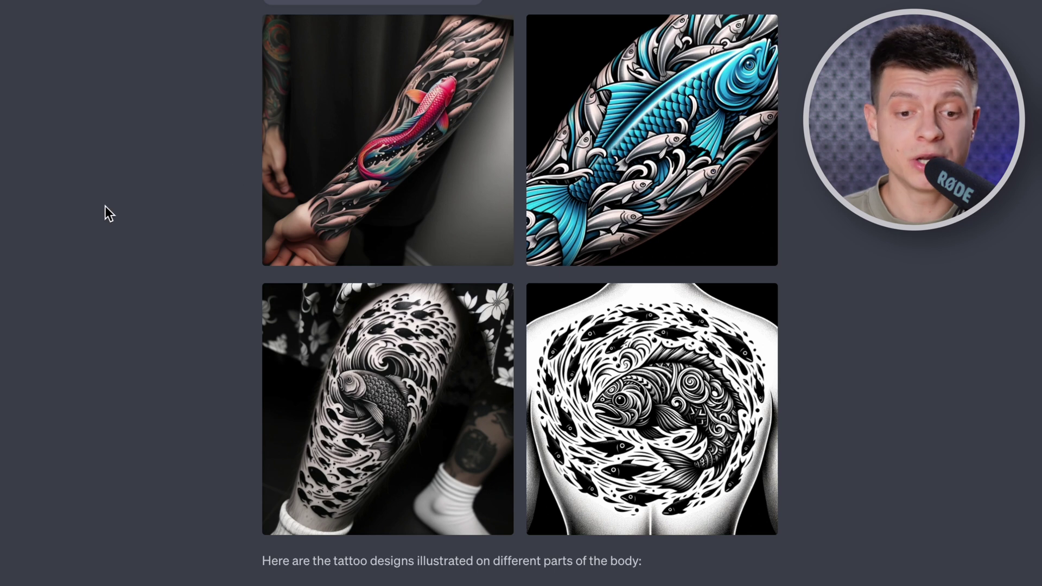
# Preview the forearm tattoo and ask for black and white only, with fish as just silhouettes that express no emotions
pyautogui.click(368, 146)
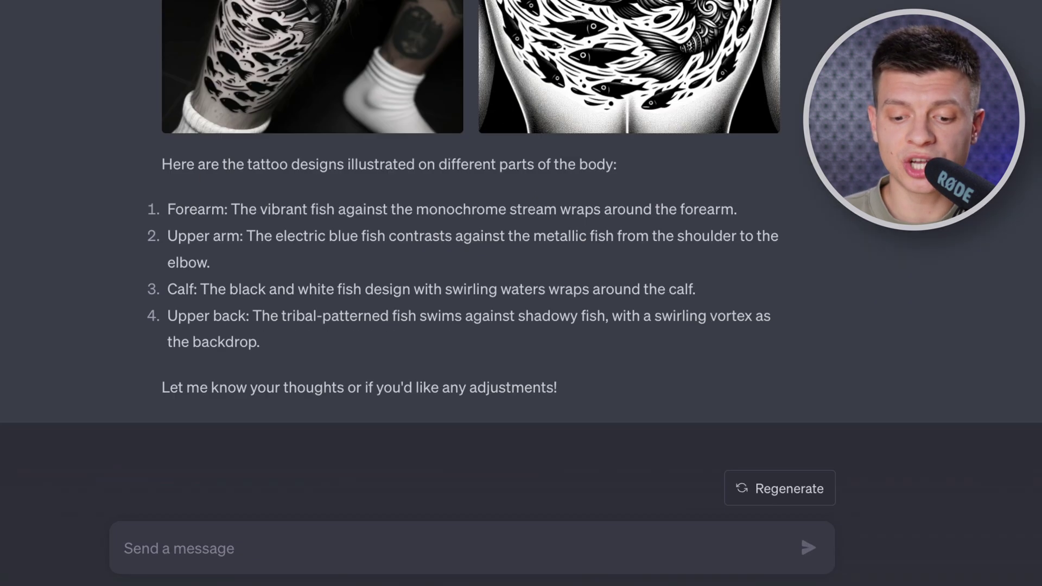
pyautogui.click(437, 538)
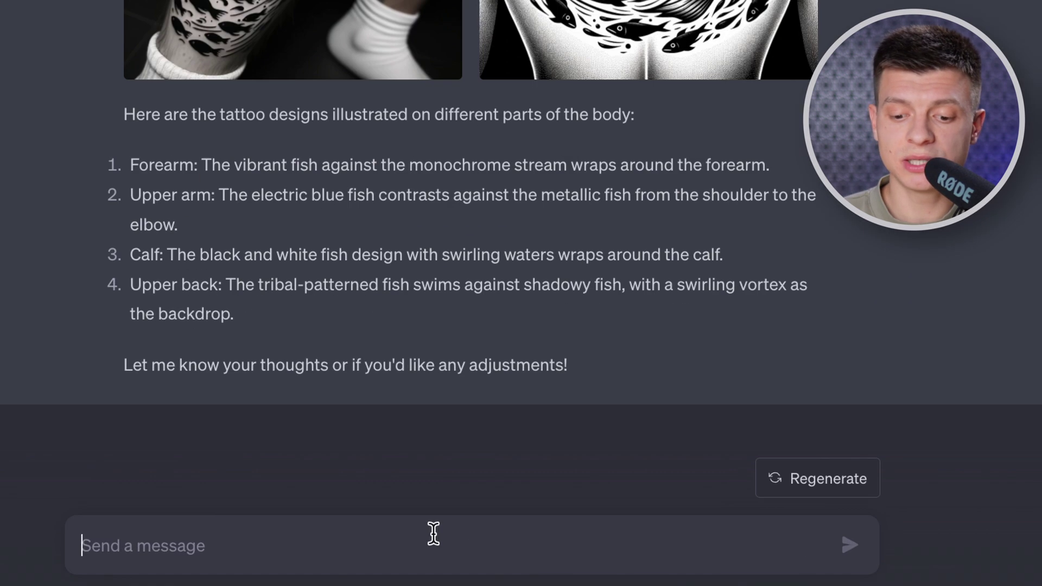
pyautogui.write('make it black and white only,')
pyautogui.hotkey('shift', 'Return')
pyautogui.write('sish should not express any emotions jus')
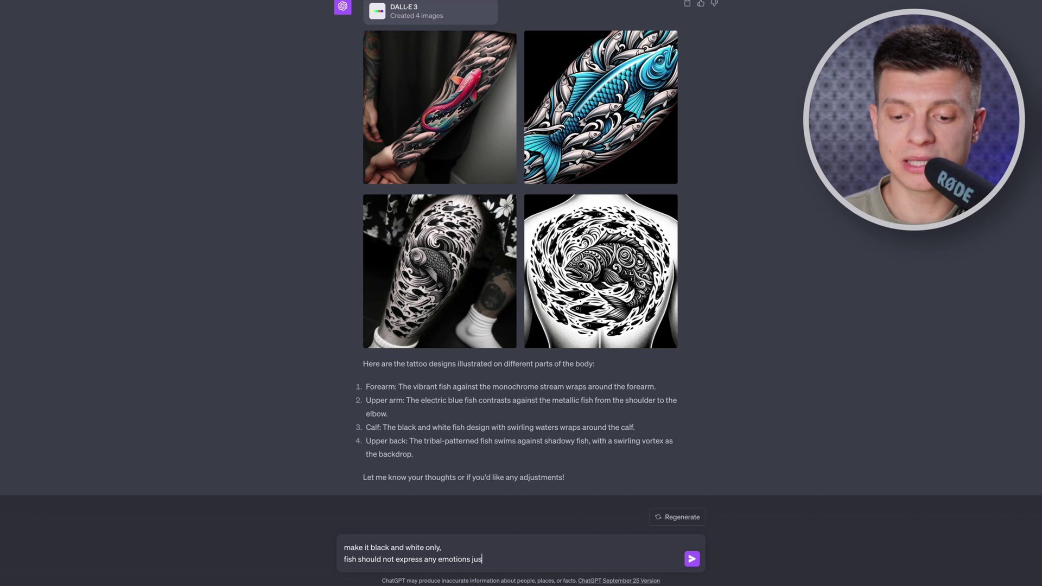
pyautogui.write('t')
pyautogui.write('silhouettes')
pyautogui.press('Return')
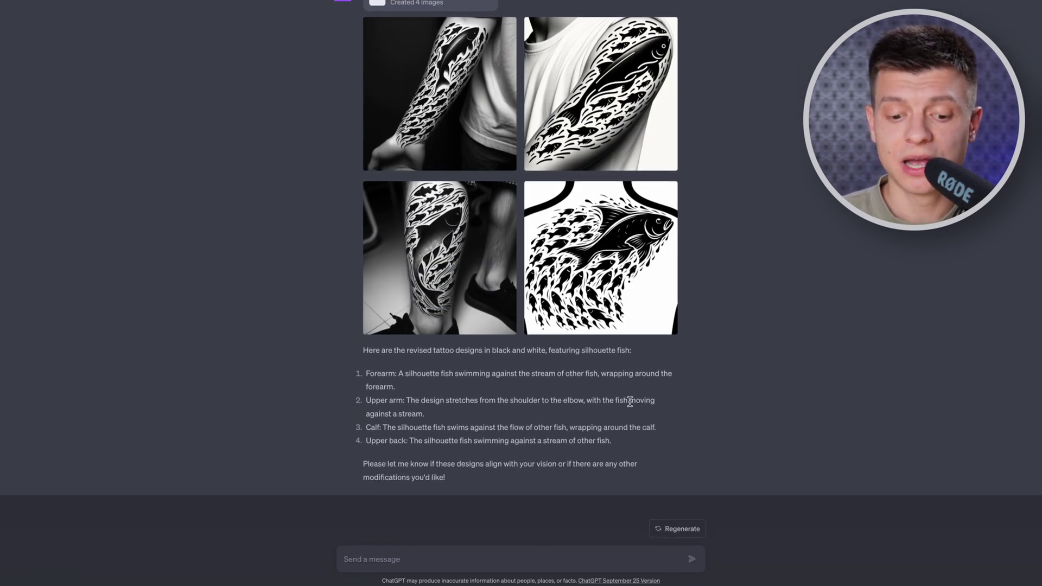
# Enlarge the revised forearm tattoo, browse through the following silhouette designs, and close the viewer
pyautogui.click(449, 131)
pyautogui.press('Right')
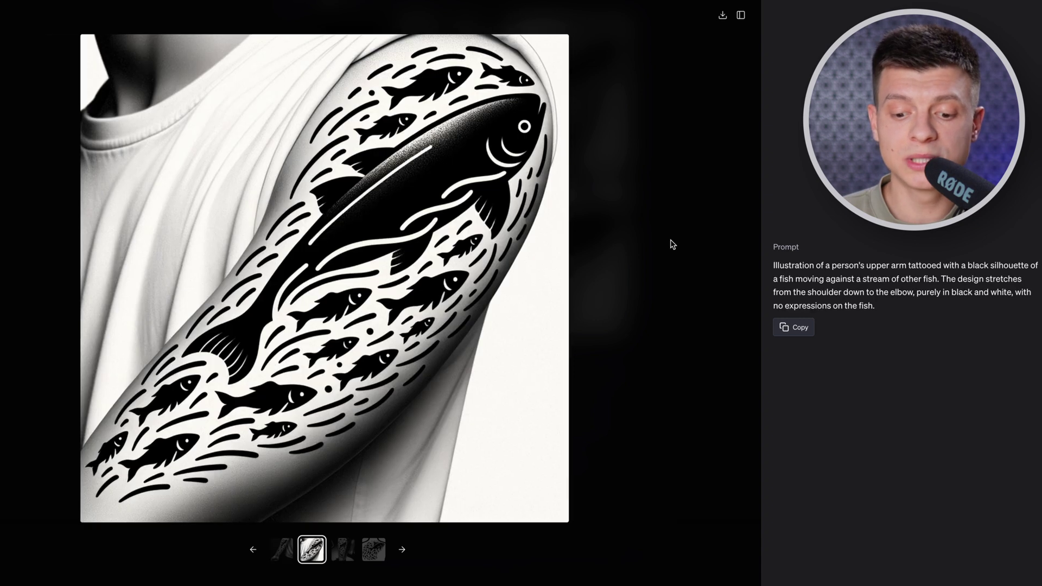
pyautogui.press('Right')
pyautogui.press('Escape')
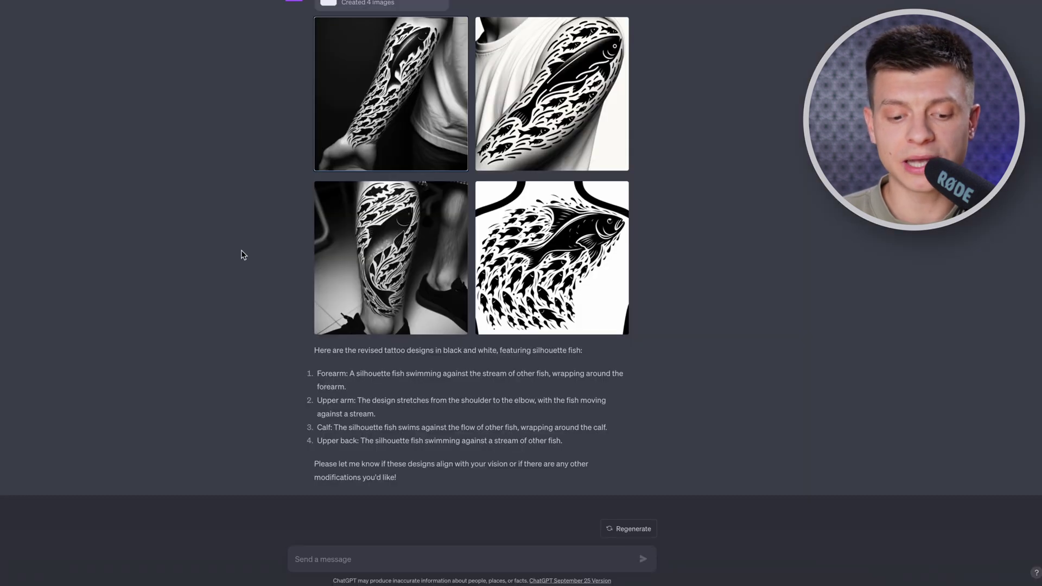
# Ask for forearm designs with all fish the same small size and only the one going against the others in red, and enlarge the arm photo
pyautogui.click(323, 559)
pyautogui.write('make all of the fish')
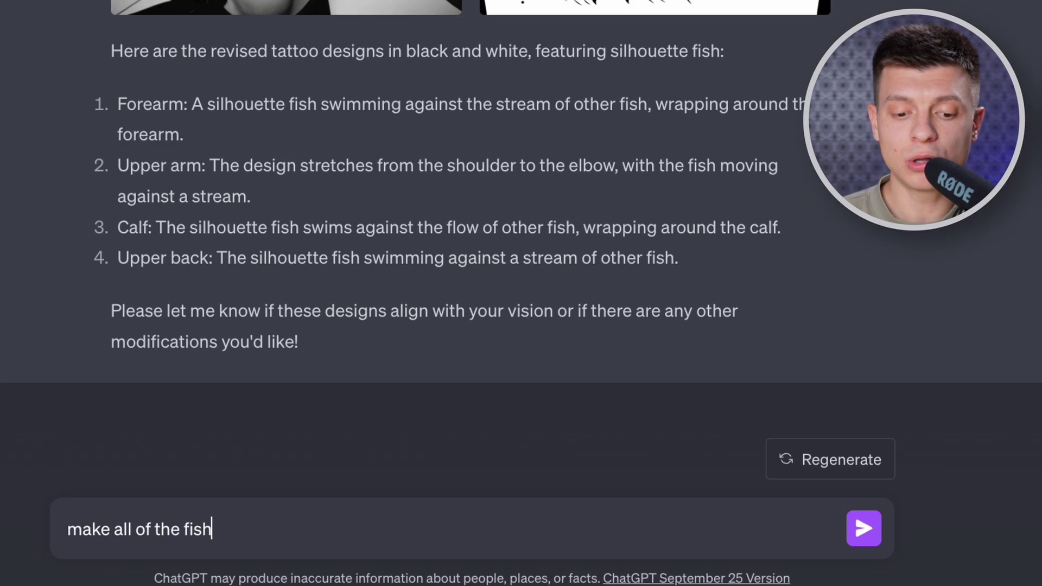
pyautogui.write(' the same small size, highlight just one wit')
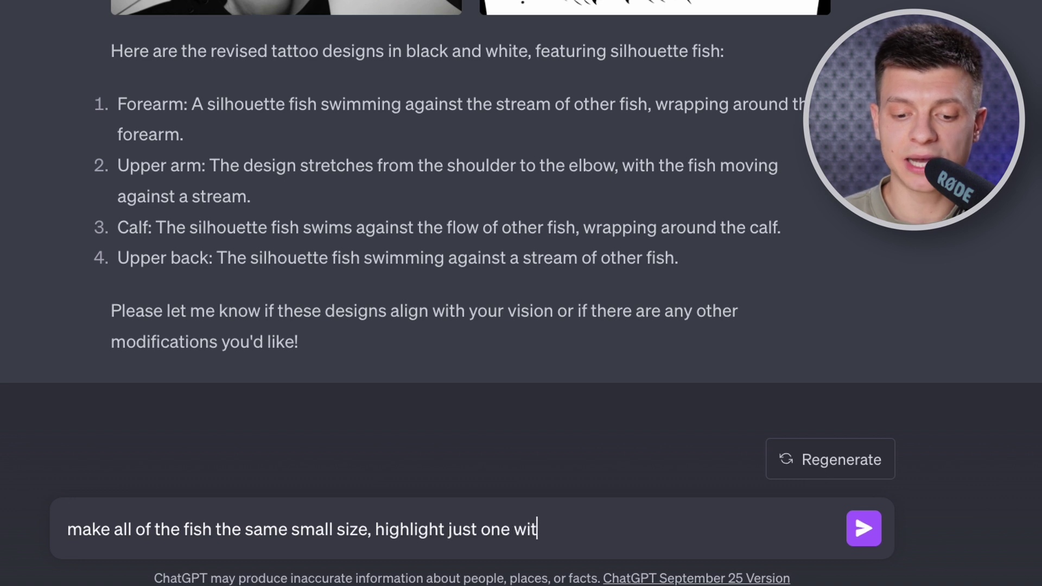
pyautogui.write('h red (the one')
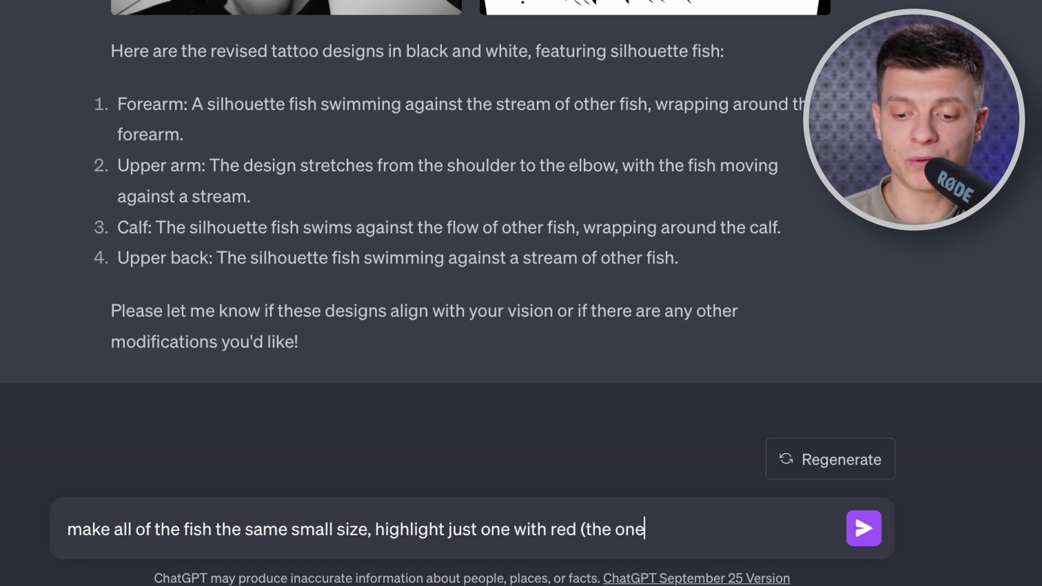
pyautogui.write(' that goes against others')
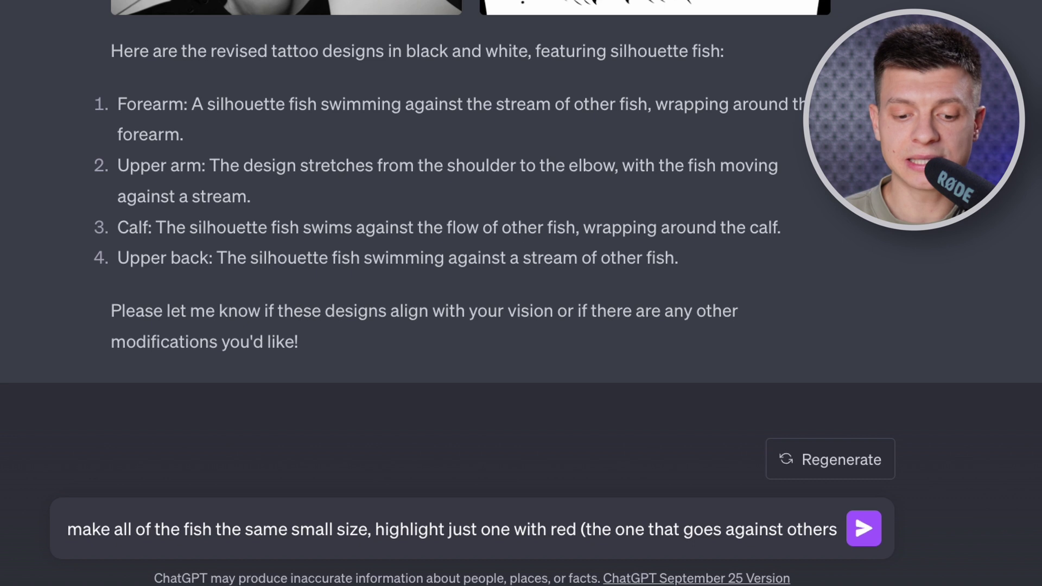
pyautogui.write('), let;s use forearm')
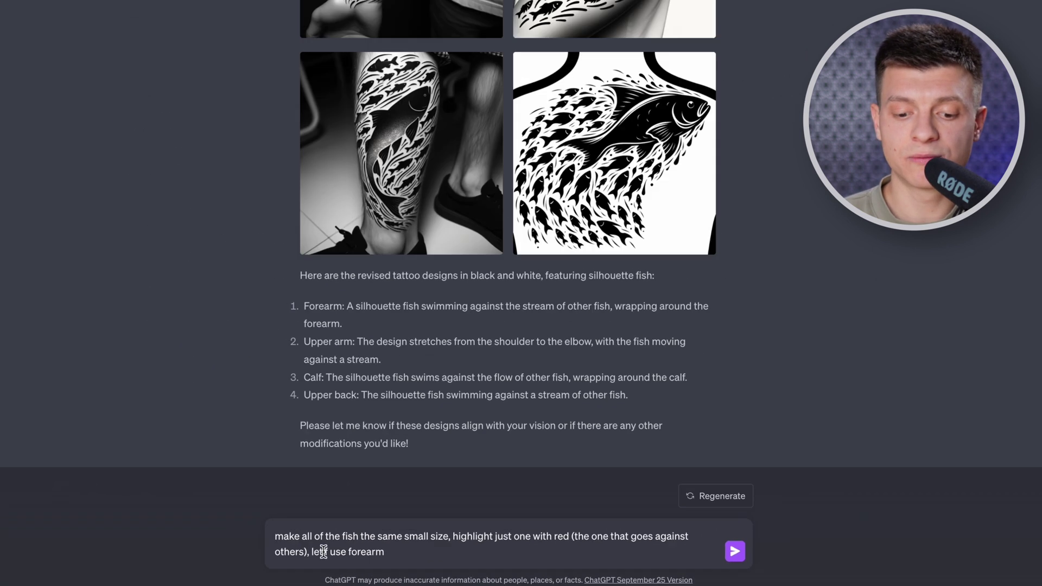
pyautogui.press('Return')
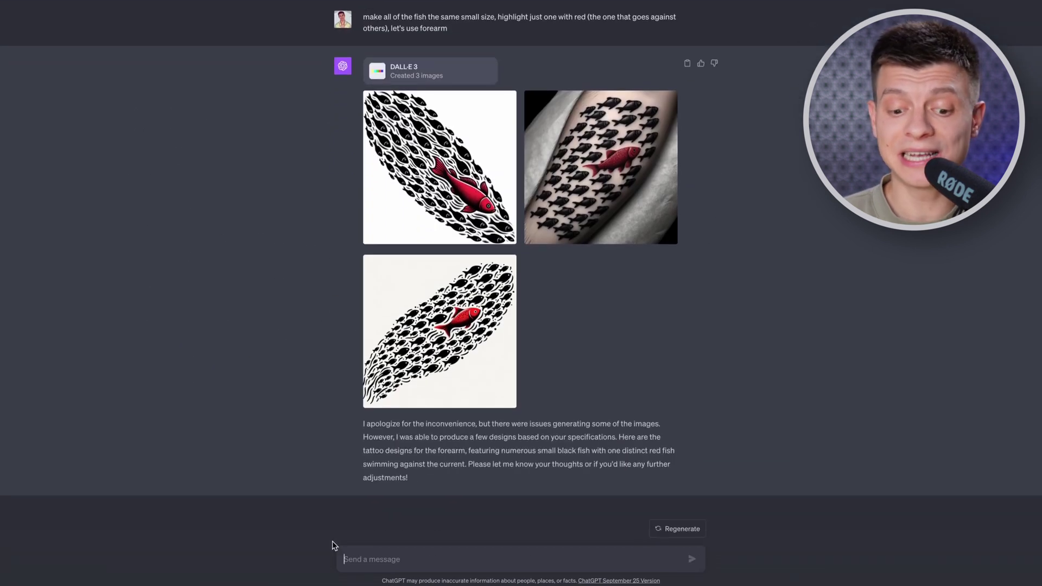
pyautogui.click(590, 201)
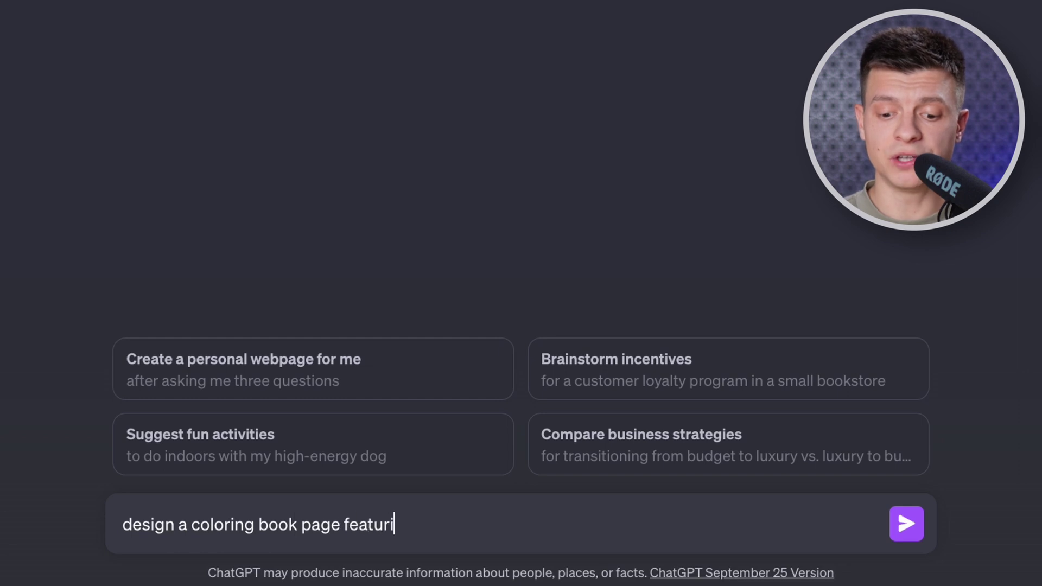
# Request a coloring book page design featuring forest animals, and enlarge the hedgehog page
pyautogui.write('mals')
pyautogui.press('Return')
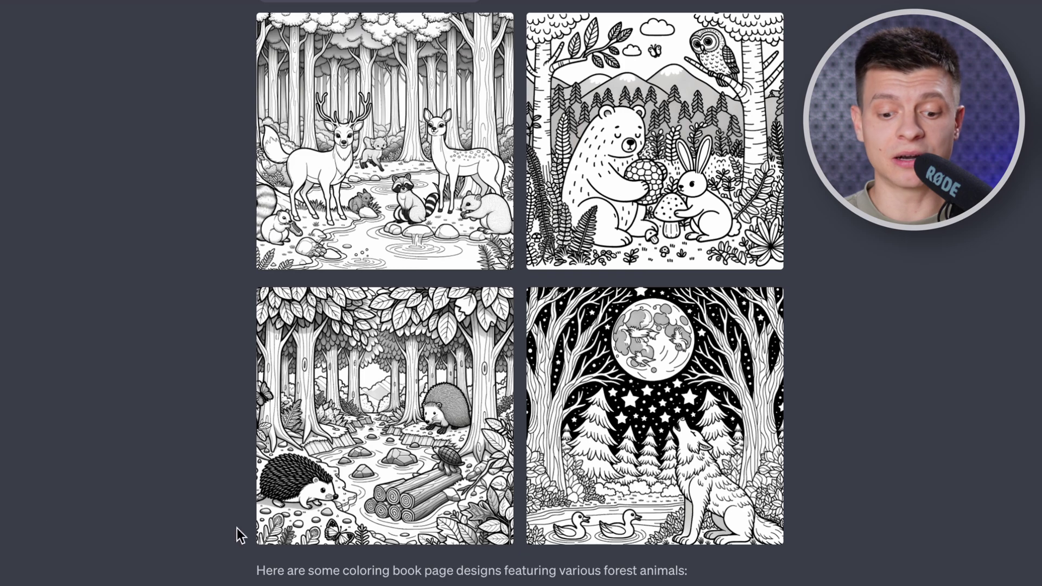
pyautogui.click(384, 412)
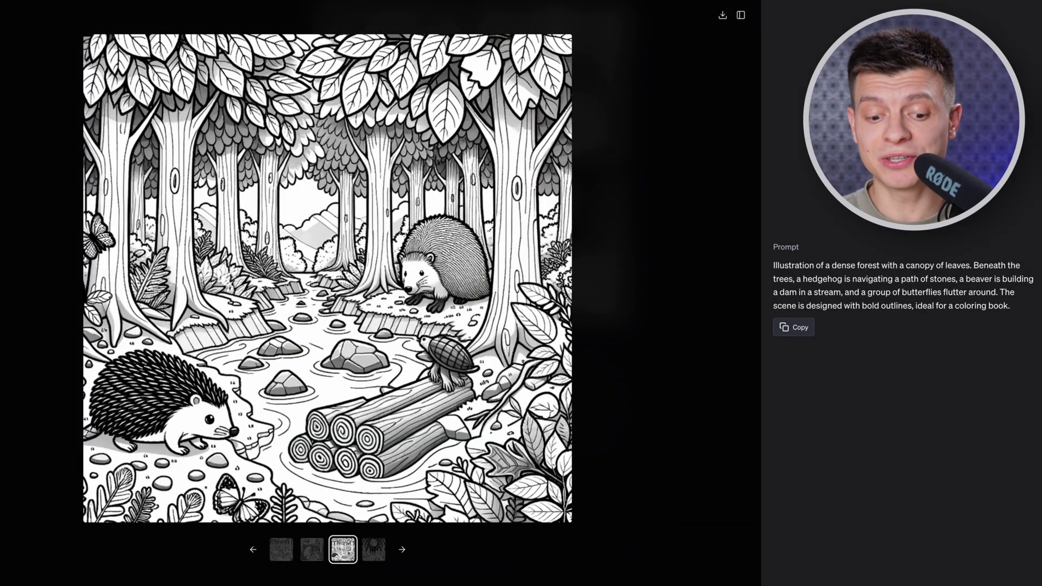
# Request a coloring book page based on a Harry Potter wizard theme
pyautogui.click(201, 542)
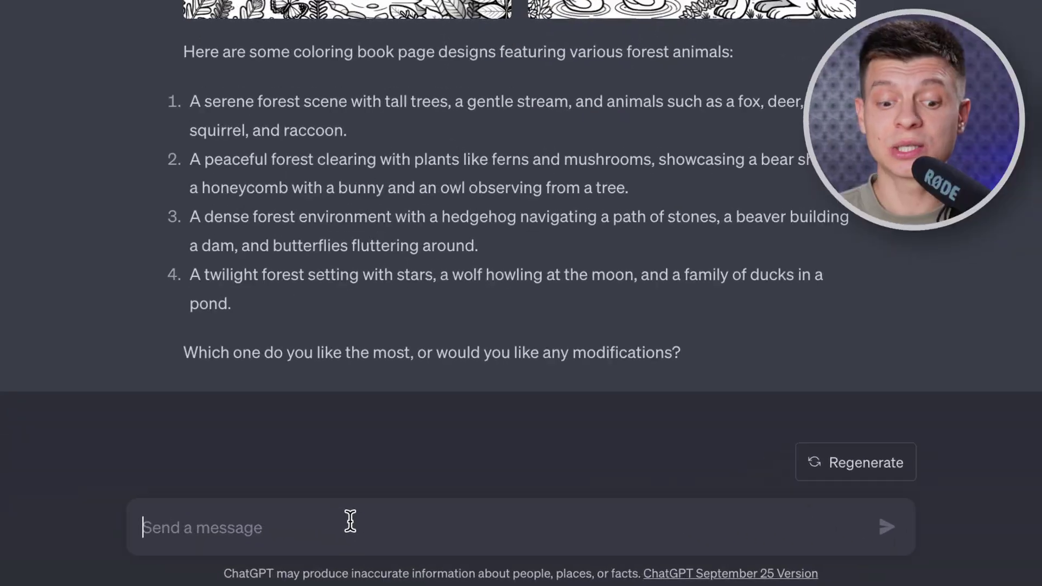
pyautogui.hotkey('ctrl', 'v')
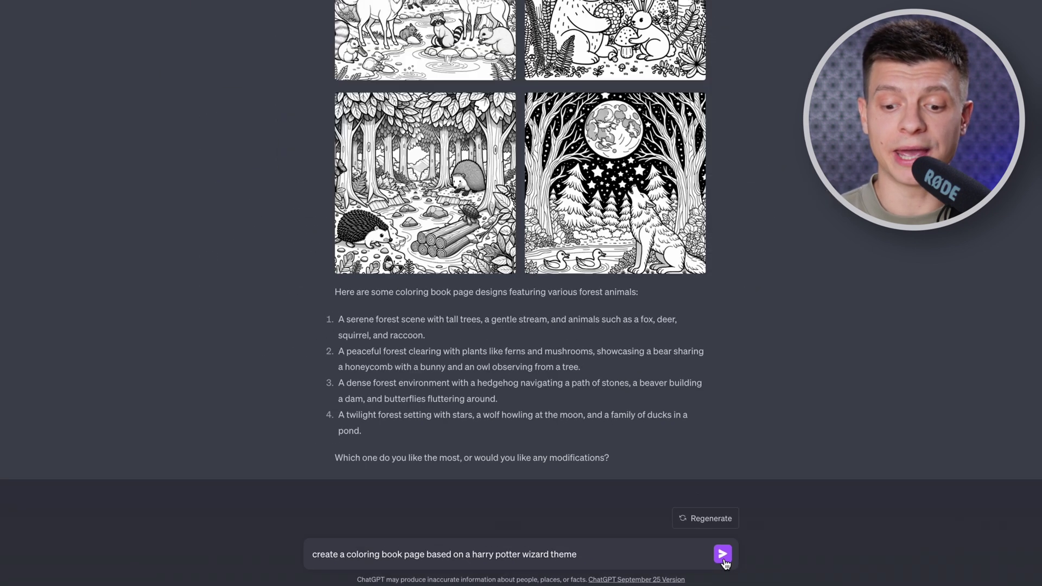
pyautogui.click(905, 523)
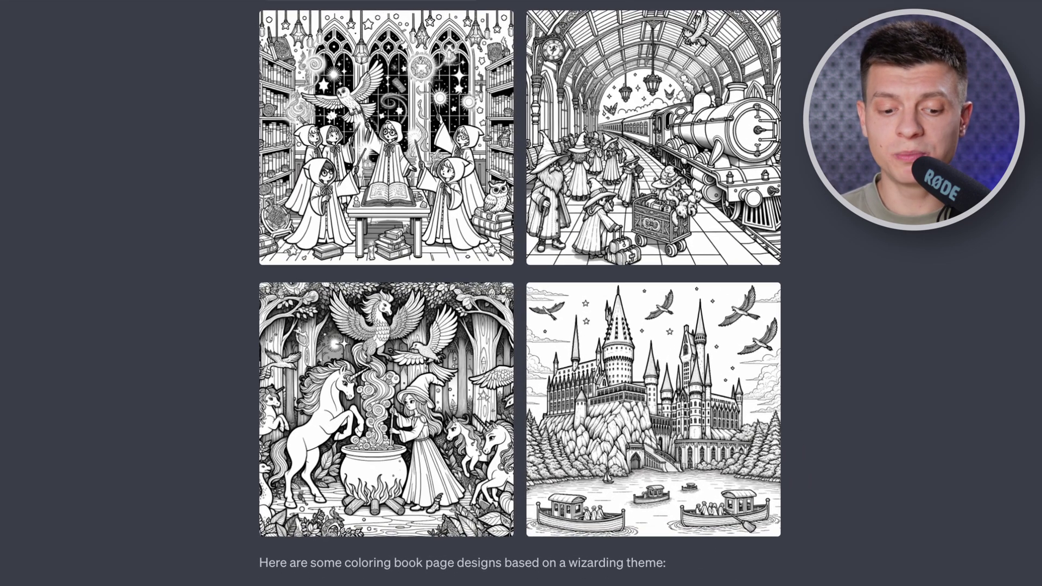
# Enlarge the magical school coloring page and browse through the following wizard-themed pages
pyautogui.click(437, 179)
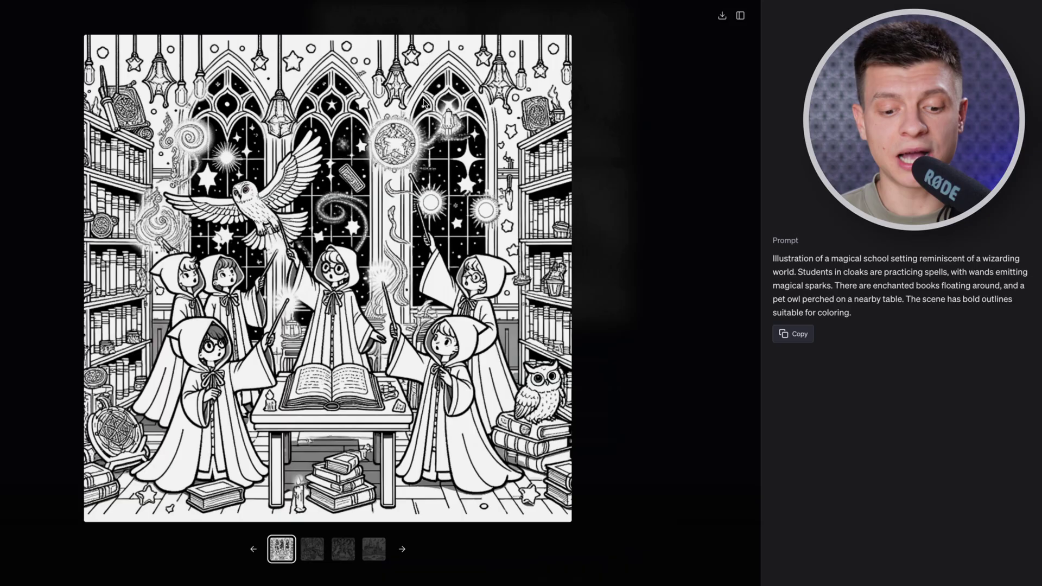
pyautogui.press('Right')
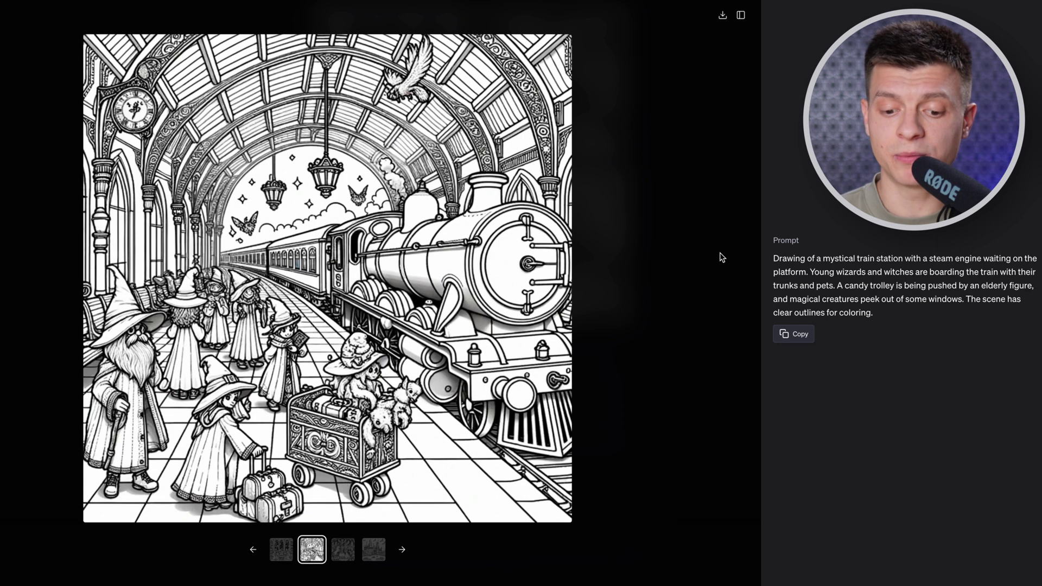
pyautogui.press('Right')
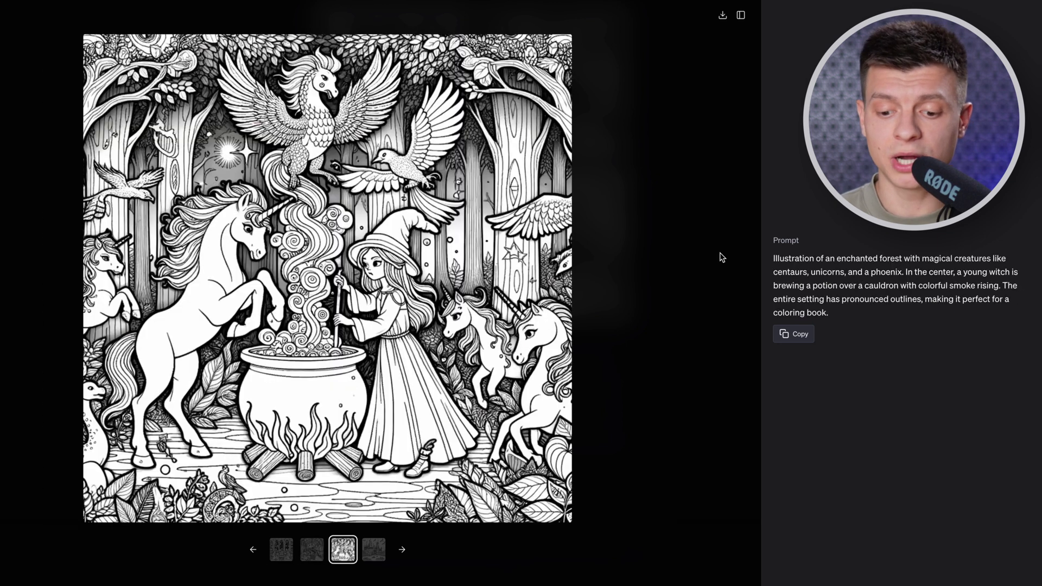
pyautogui.press('Right')
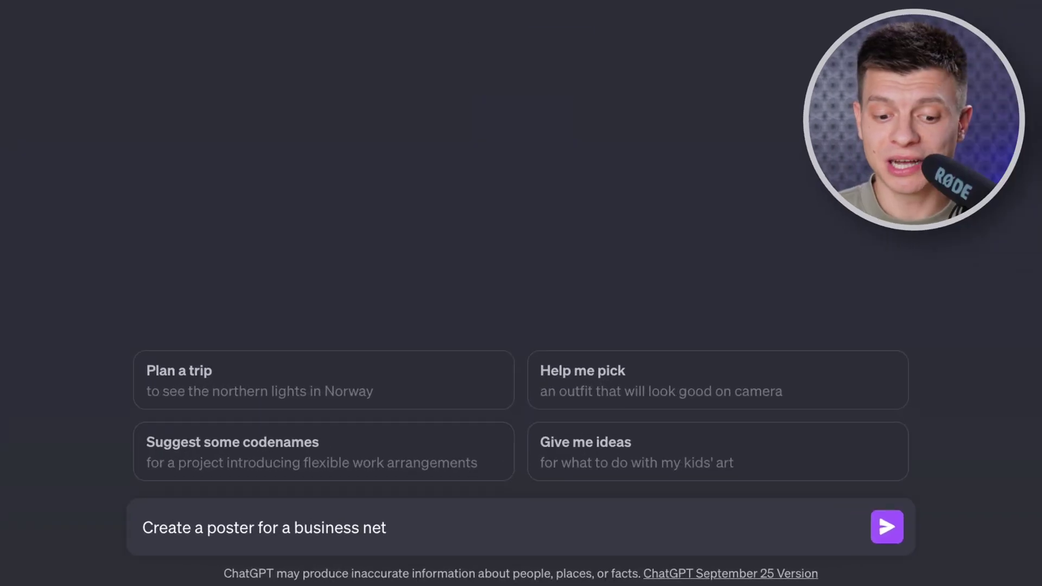
# Request a poster for a business networking brunch, and preview the restaurant interior design
pyautogui.write('working brunch')
pyautogui.press('Return')
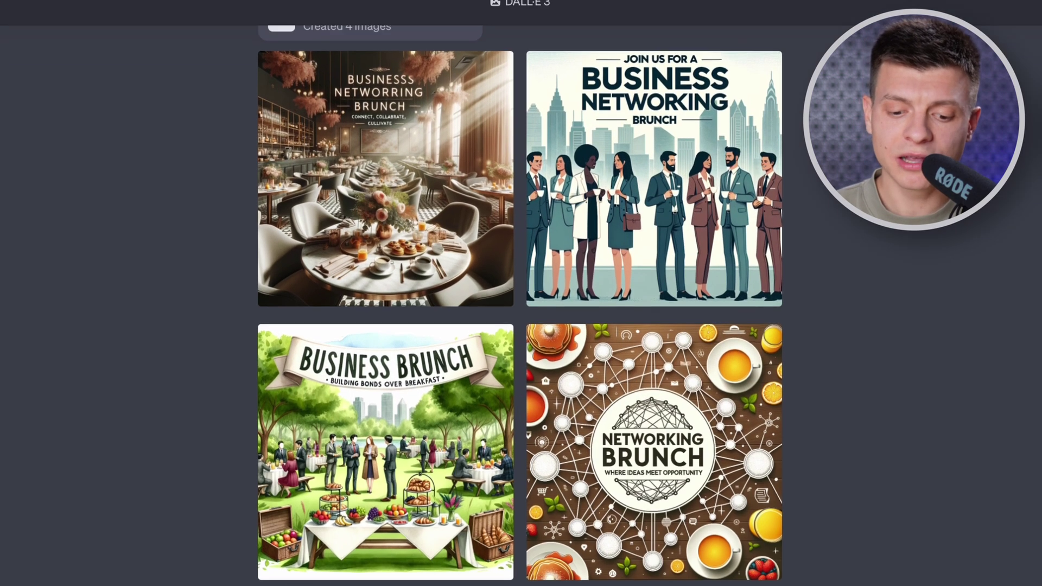
pyautogui.click(488, 173)
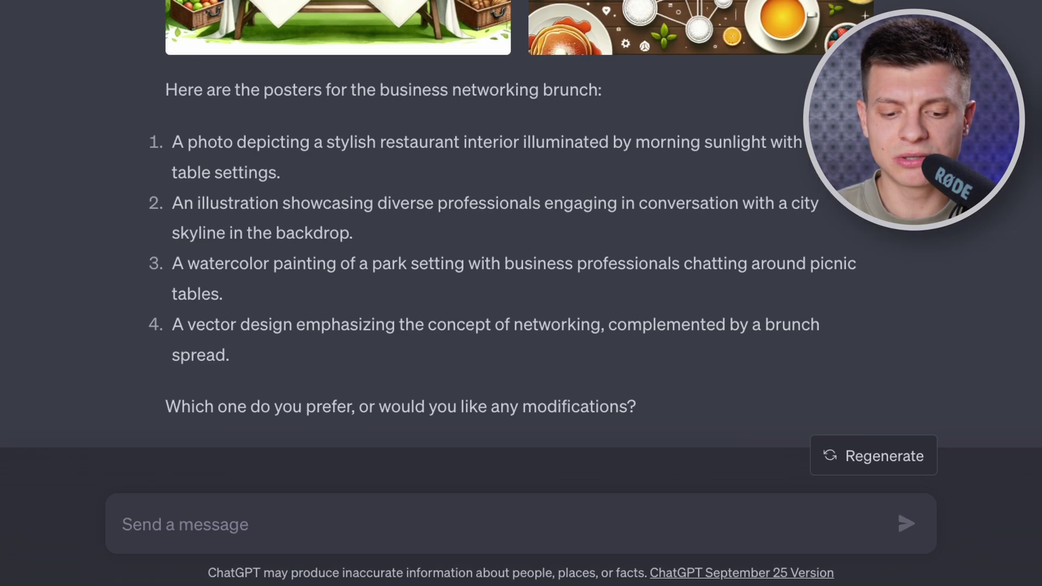
# Say that images #1 and #2 are good, and ask for more options with people added to images like #1
pyautogui.write("images #1 and #2 are good, let's generate more options. Add people to images")
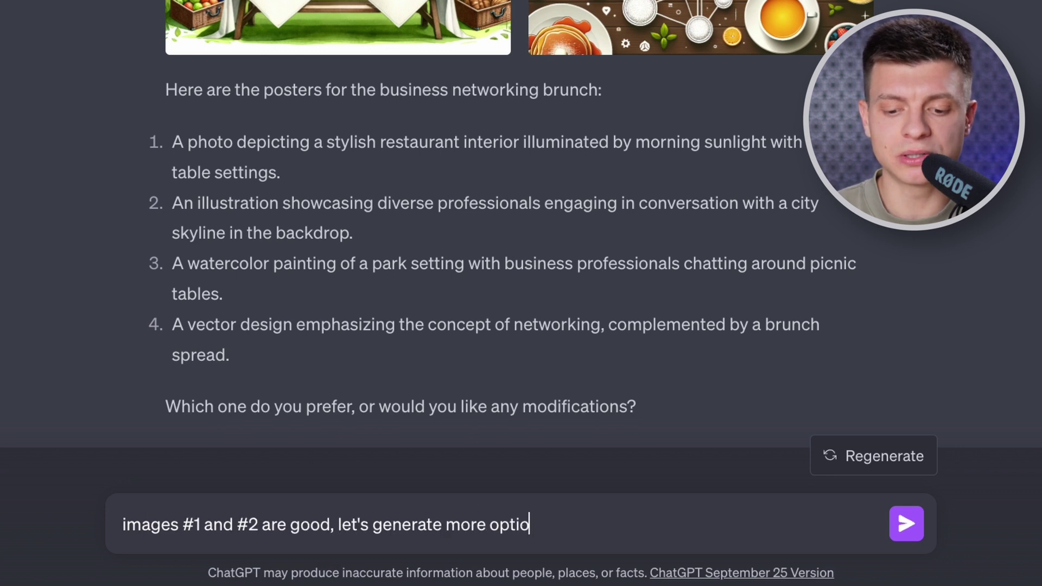
pyautogui.write(' like #1')
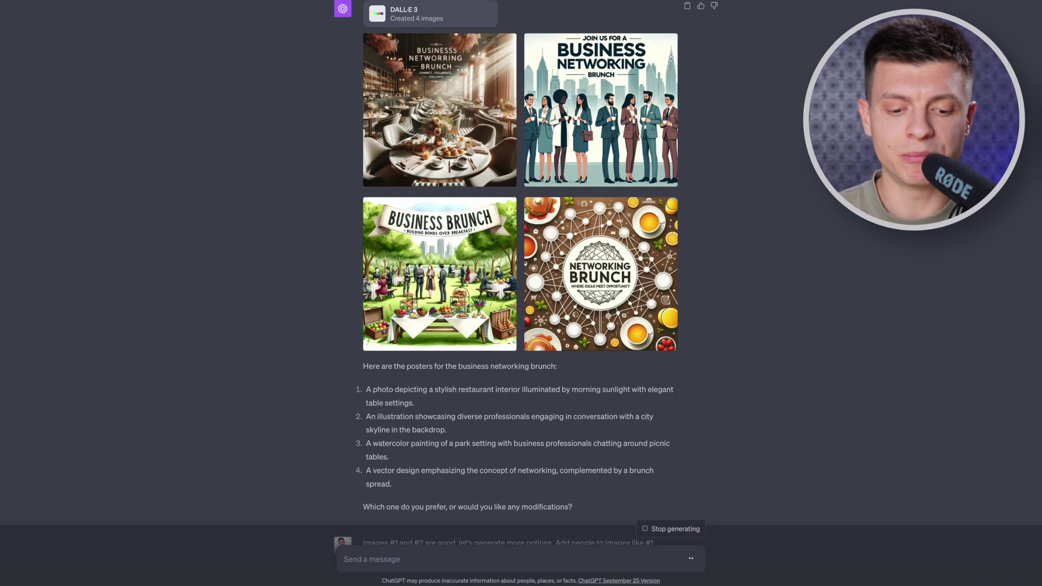
pyautogui.press('Return')
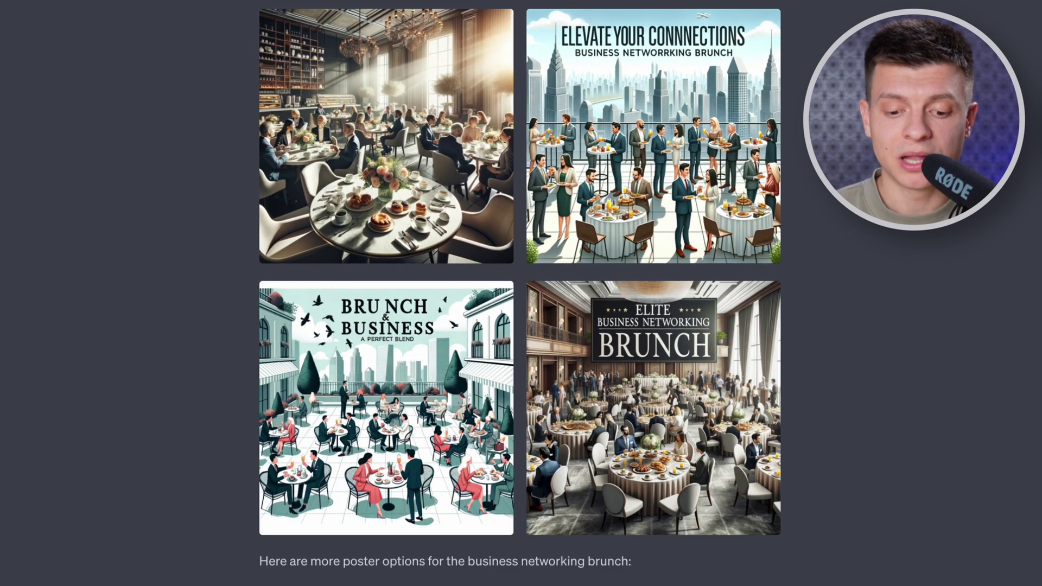
# Choose brunch poster #3 and ask to make it horizontal
pyautogui.write('I like #3, m')
pyautogui.write('ake it horizo')
pyautogui.write('ntal')
pyautogui.press('Return')
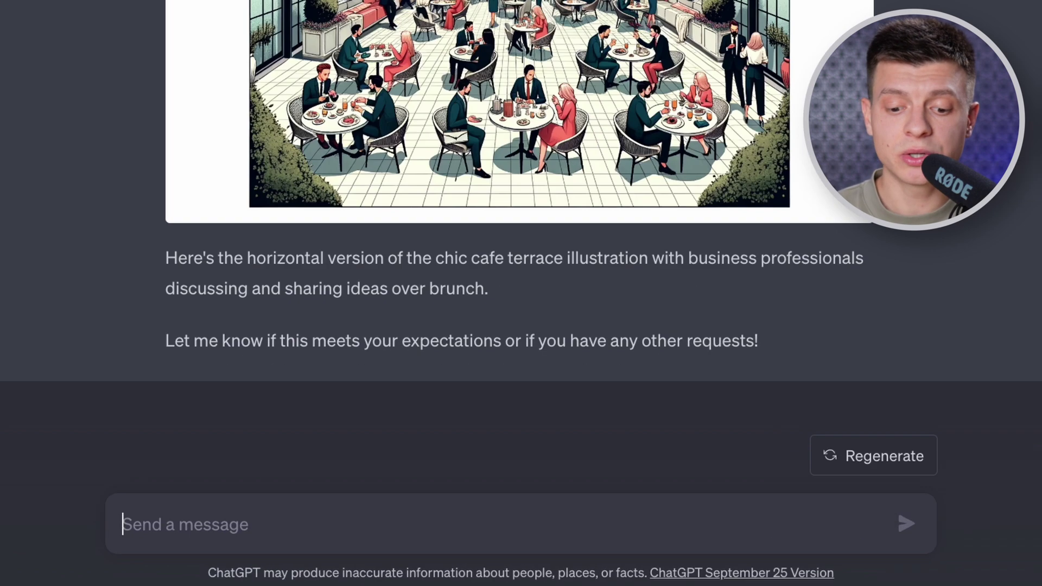
# Ask to change the horizontal poster's text to "Networking Brunch", and enlarge the revised image
pyautogui.write('change the text to "Networking Brunch"')
pyautogui.press('Return')
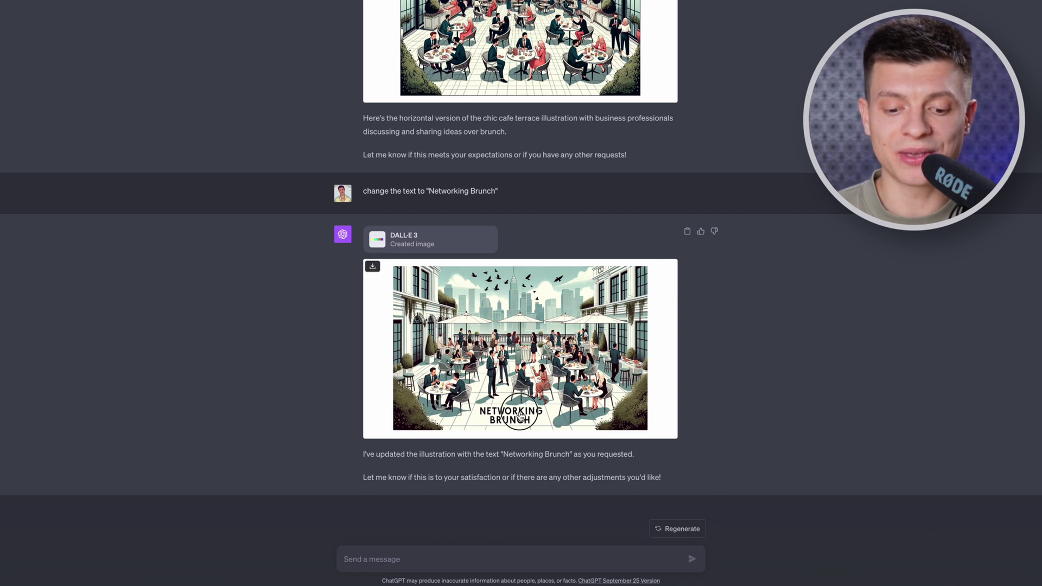
pyautogui.click(519, 417)
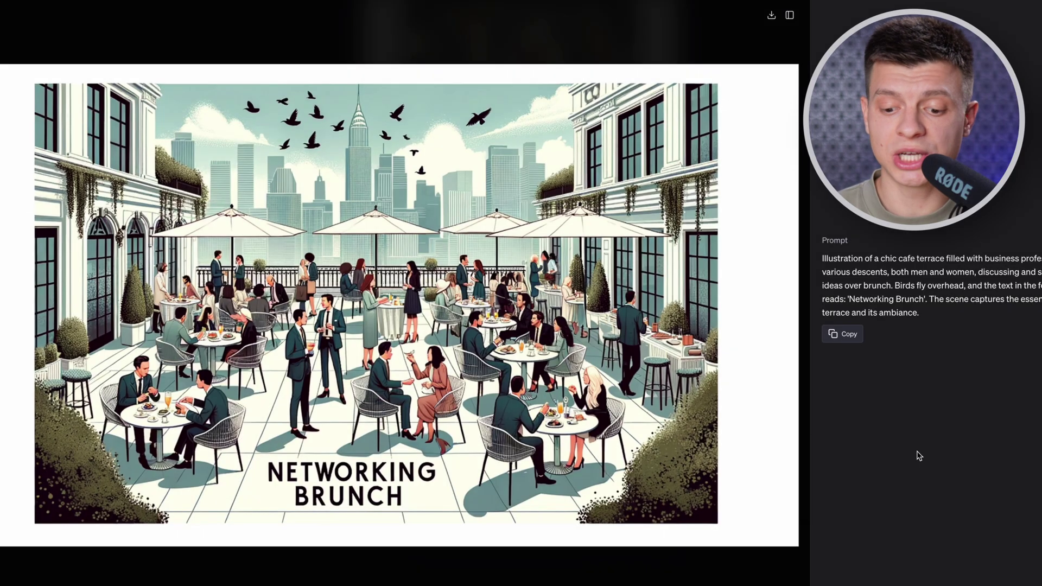